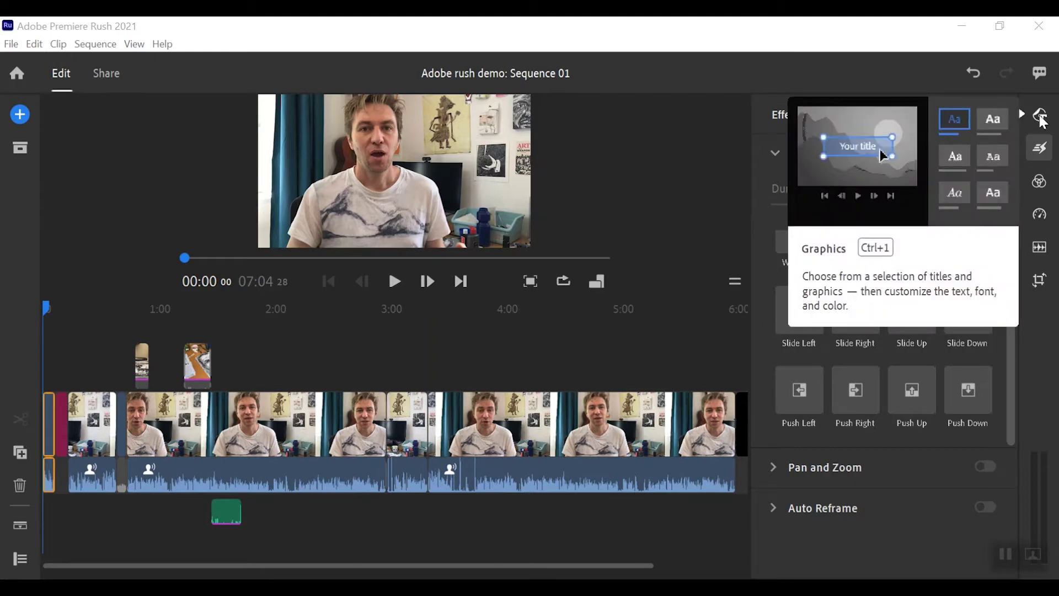
# - From Graphics, expand the full Titles list and select the Circular Reveal Title template
pyautogui.click(1041, 115)
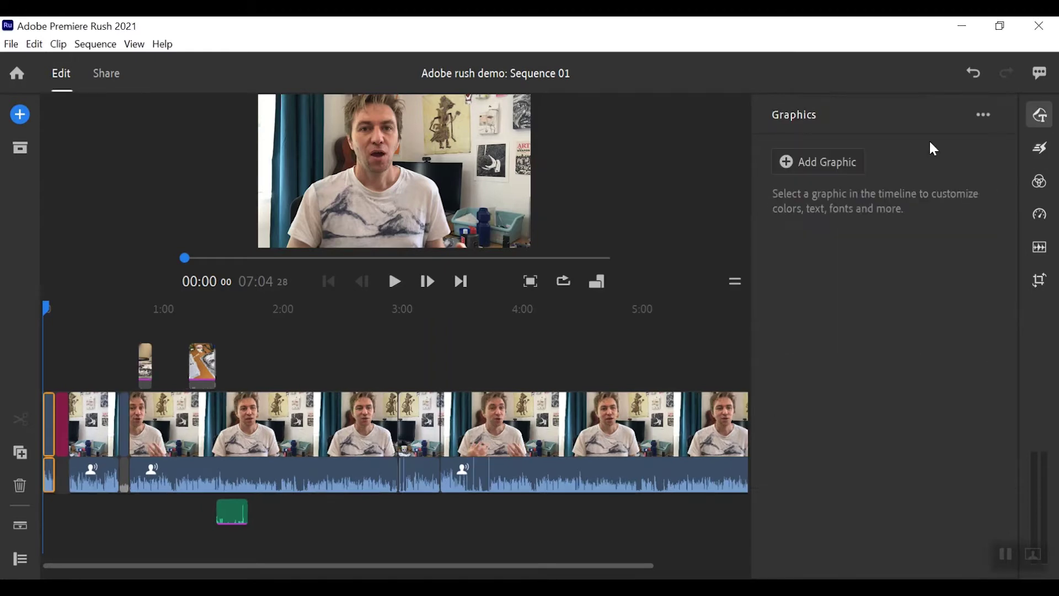
pyautogui.click(833, 163)
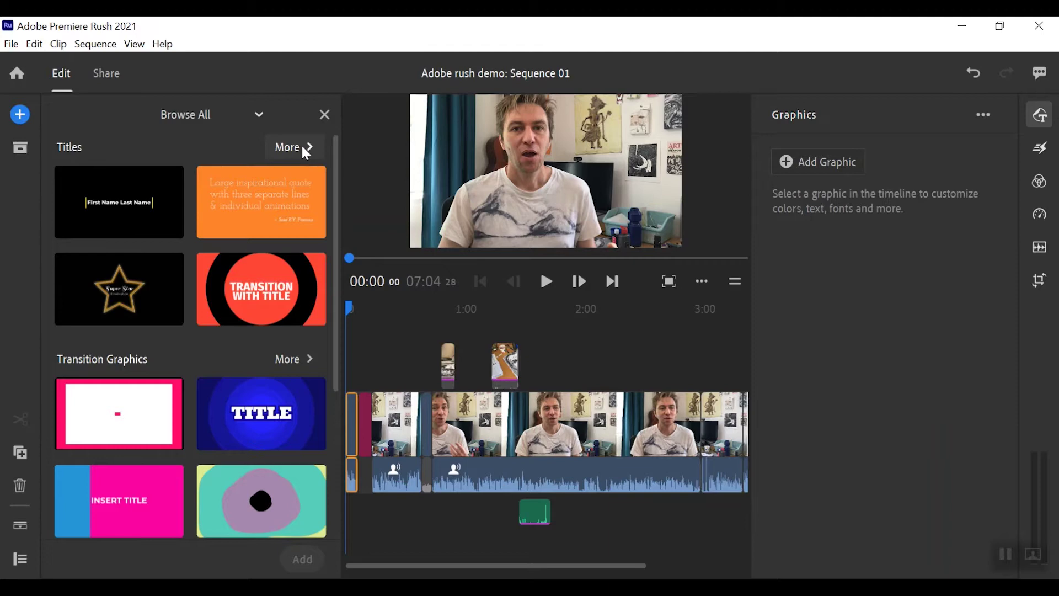
pyautogui.click(306, 152)
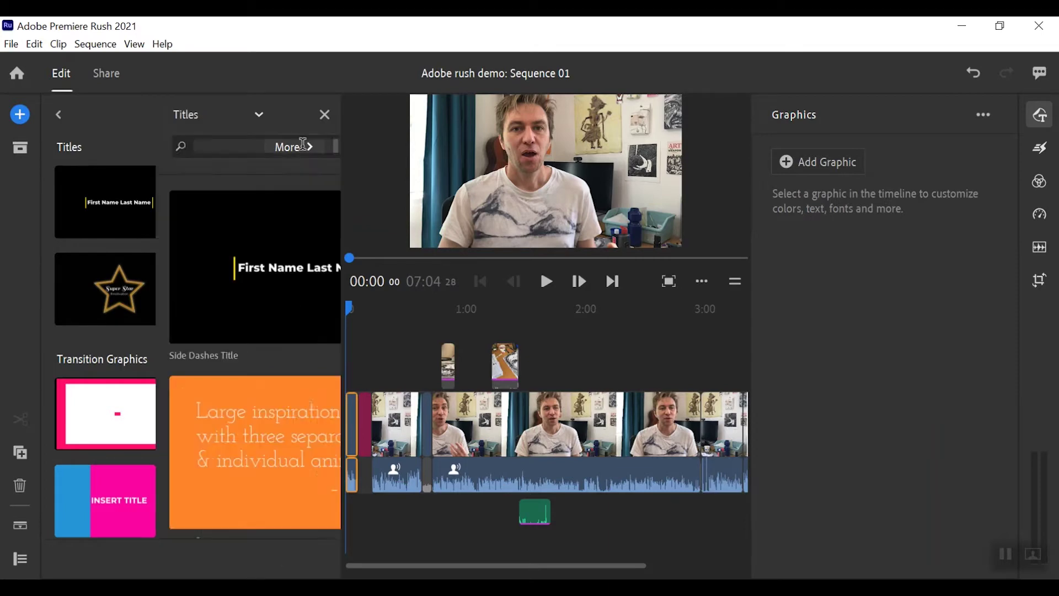
pyautogui.scroll(-6, 247, 278)
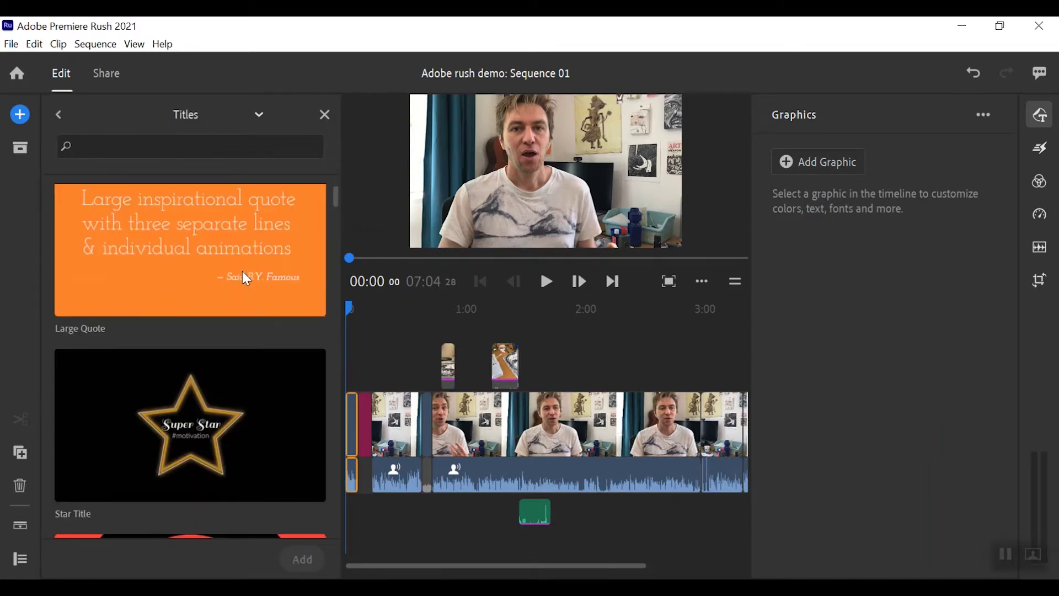
pyautogui.scroll(-2, 242, 268)
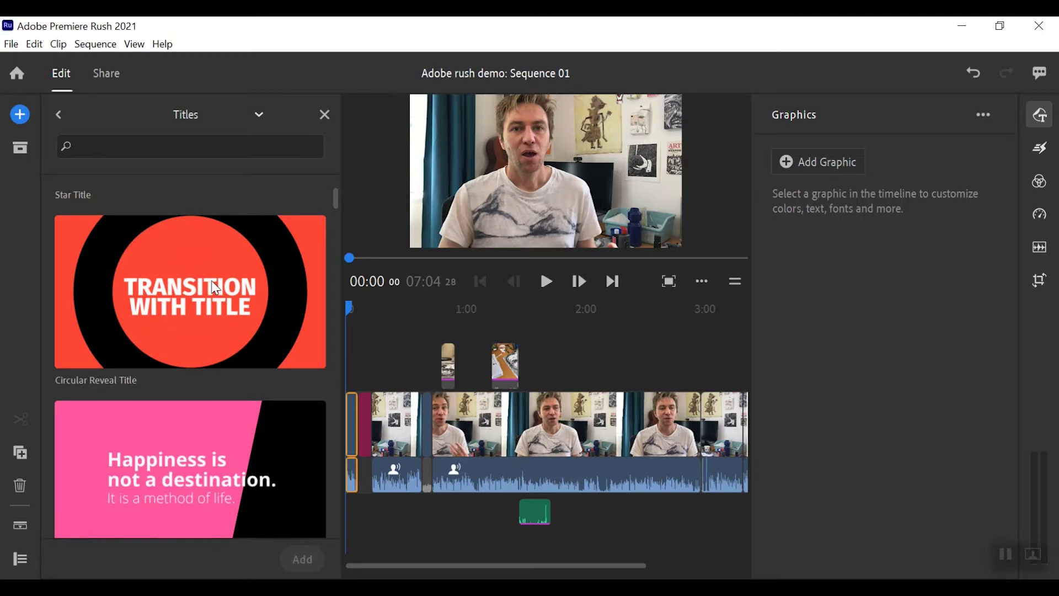
pyautogui.scroll(-2, 216, 286)
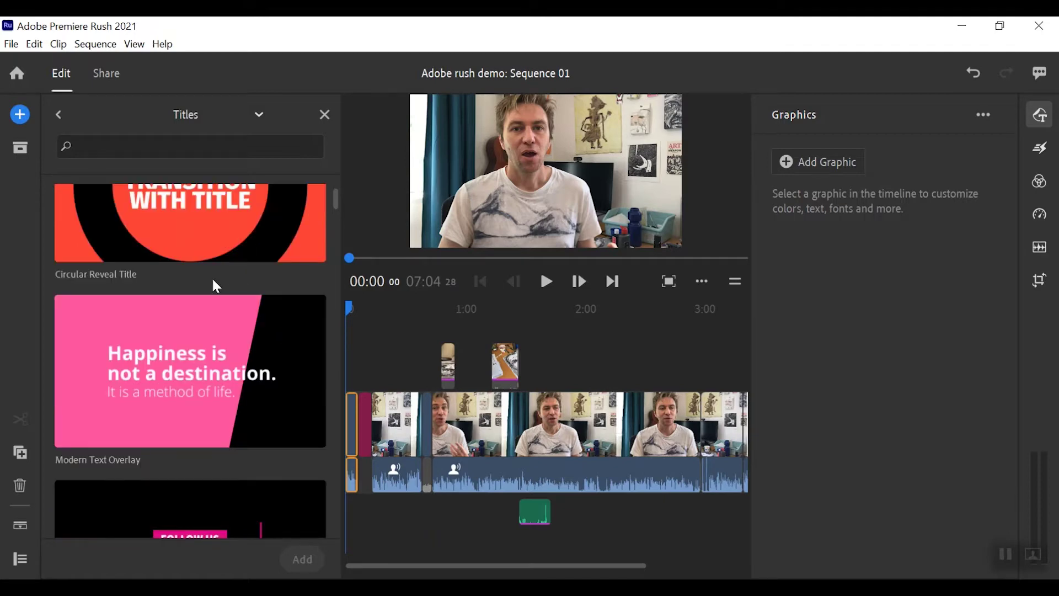
pyautogui.scroll(-6, 211, 279)
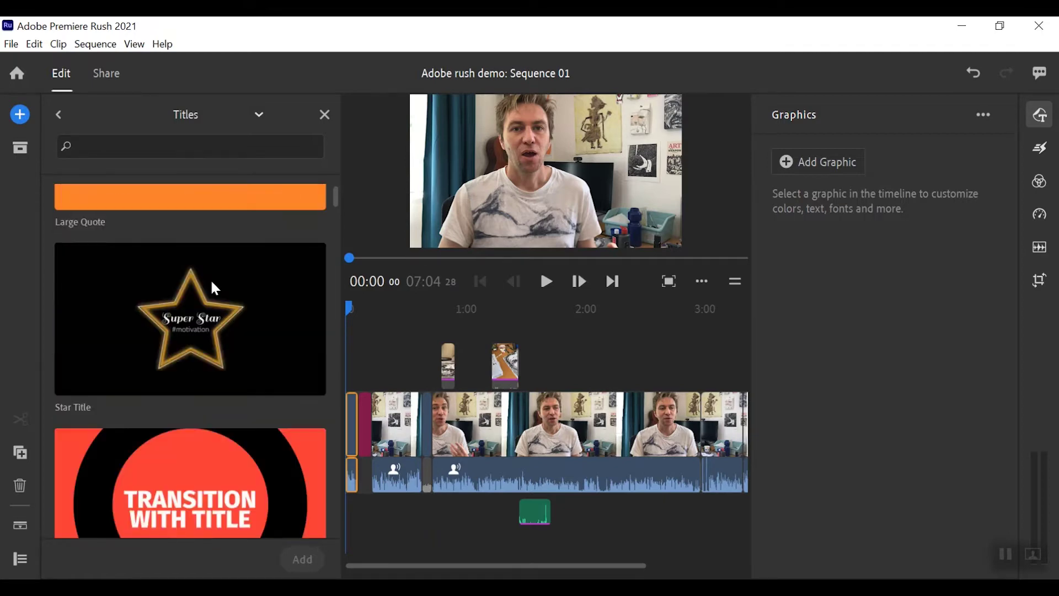
pyautogui.scroll(-2, 210, 279)
pyautogui.click(209, 397)
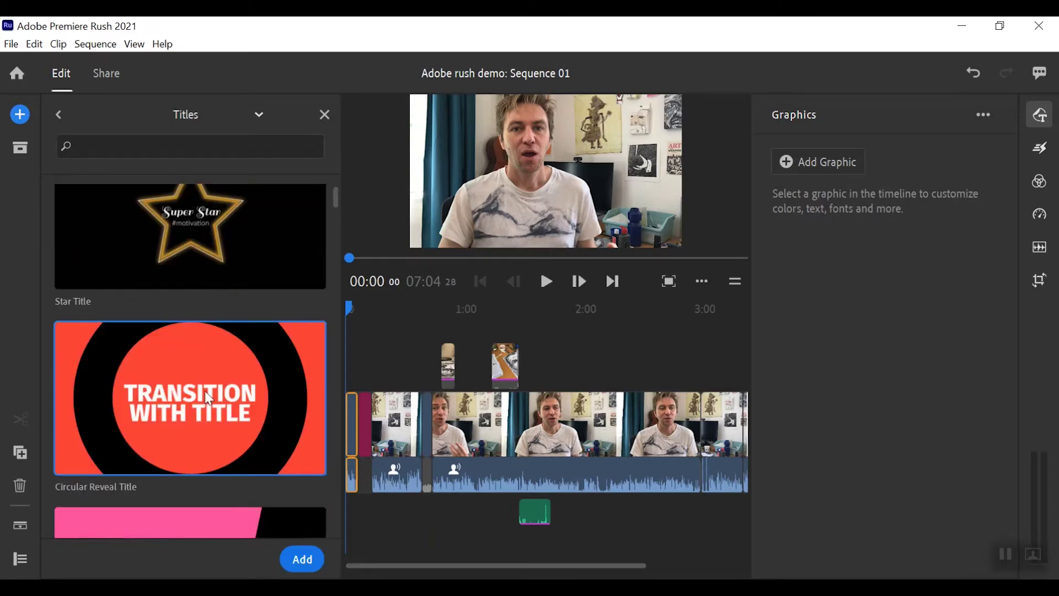
# - Insert the Circular Reveal Title and scrub to about 00:02:27 to preview 'TRANSITION WITH TITLE'
pyautogui.click(313, 557)
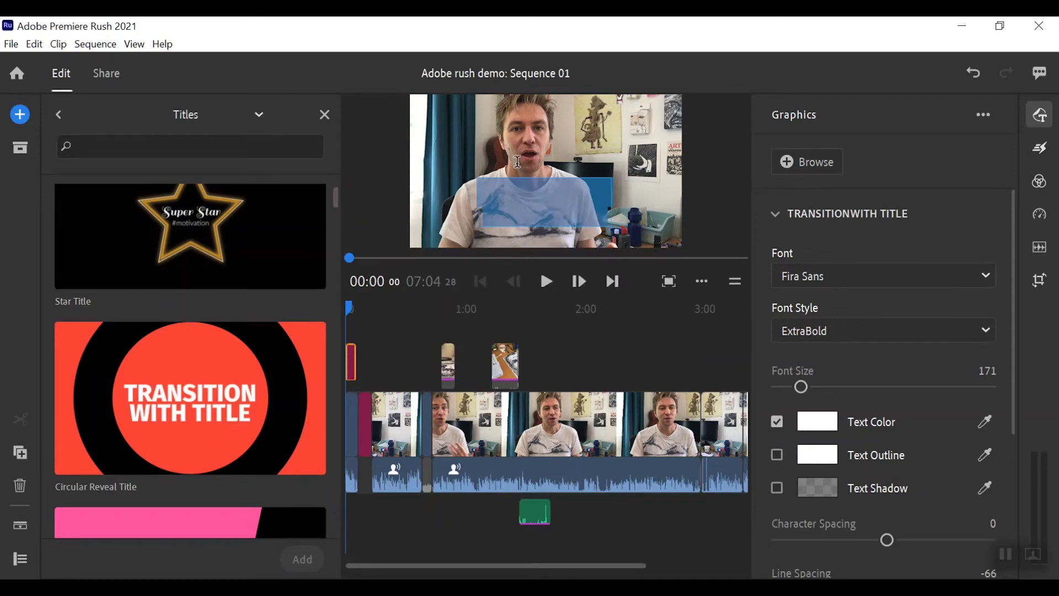
pyautogui.moveTo(353, 307); pyautogui.dragTo(350, 305)
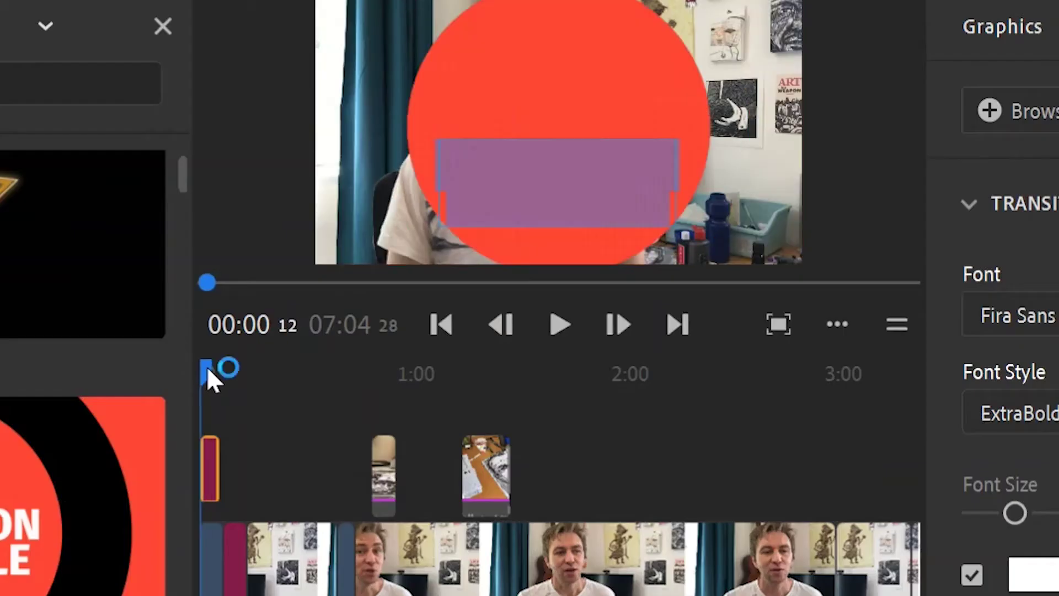
pyautogui.moveTo(208, 370)
pyautogui.mouseDown()
pyautogui.moveTo(230, 369)
pyautogui.moveTo(218, 371)
pyautogui.mouseUp()
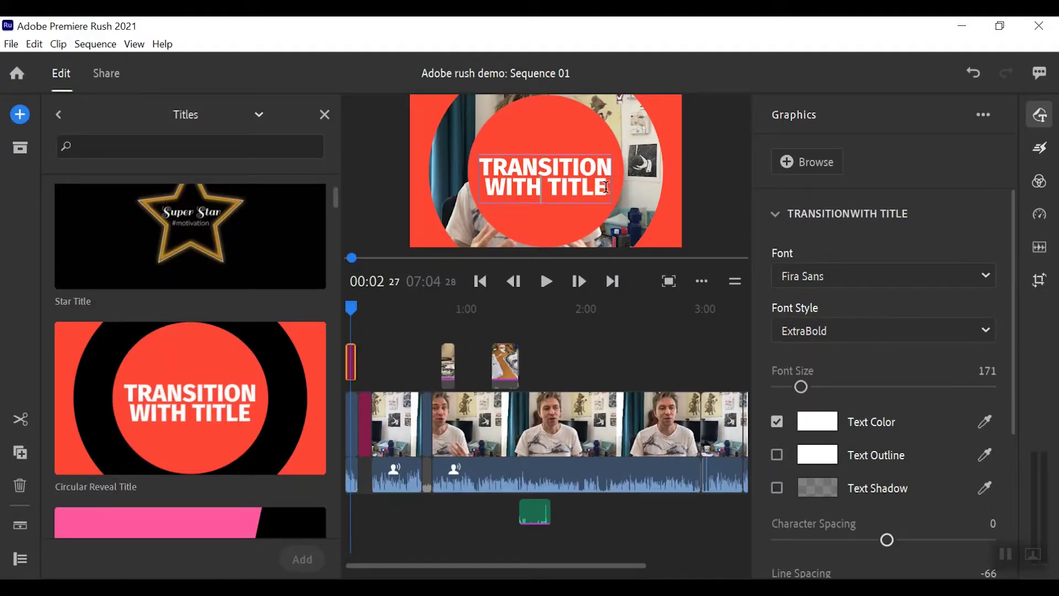
# - Replace 'TRANSITION WITH TITLE' with 'Using Adobe Rush', breaking the line after 'Using'
pyautogui.doubleClick(552, 166)
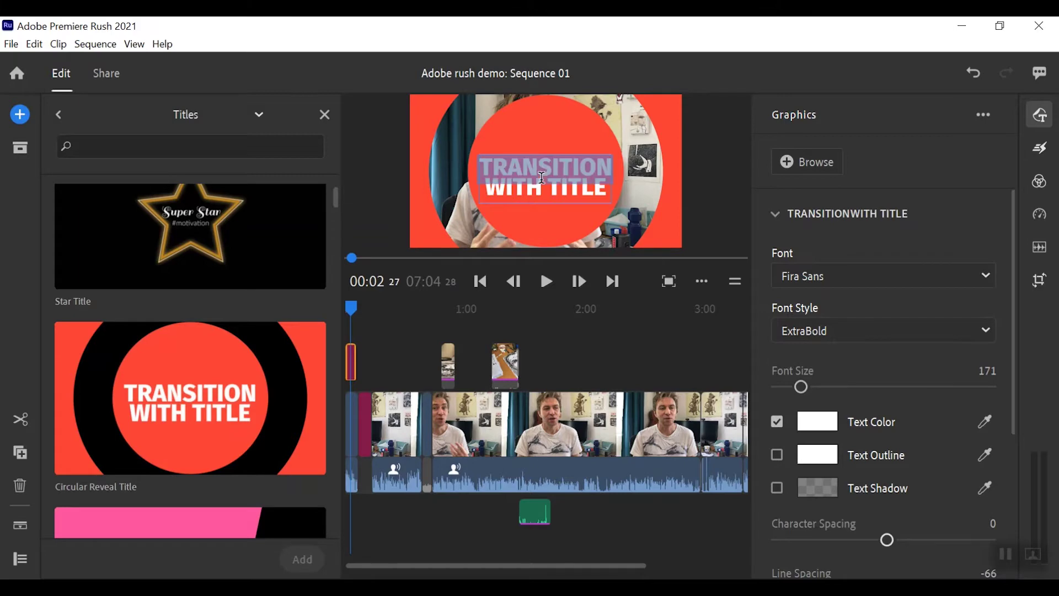
pyautogui.click(582, 184)
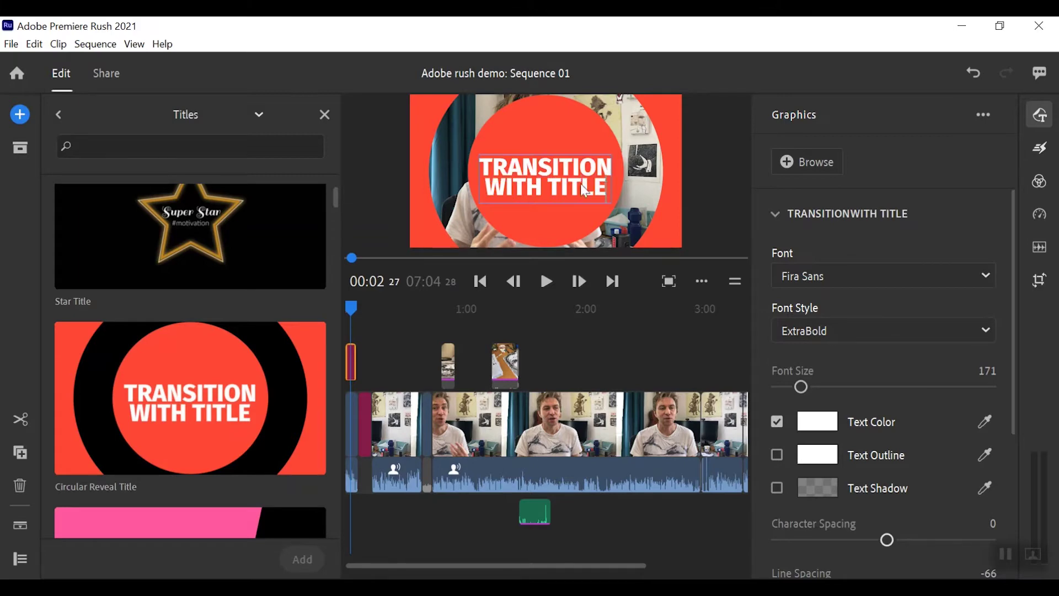
pyautogui.keyDown('shift'); pyautogui.click(487, 164); pyautogui.keyUp('shift')
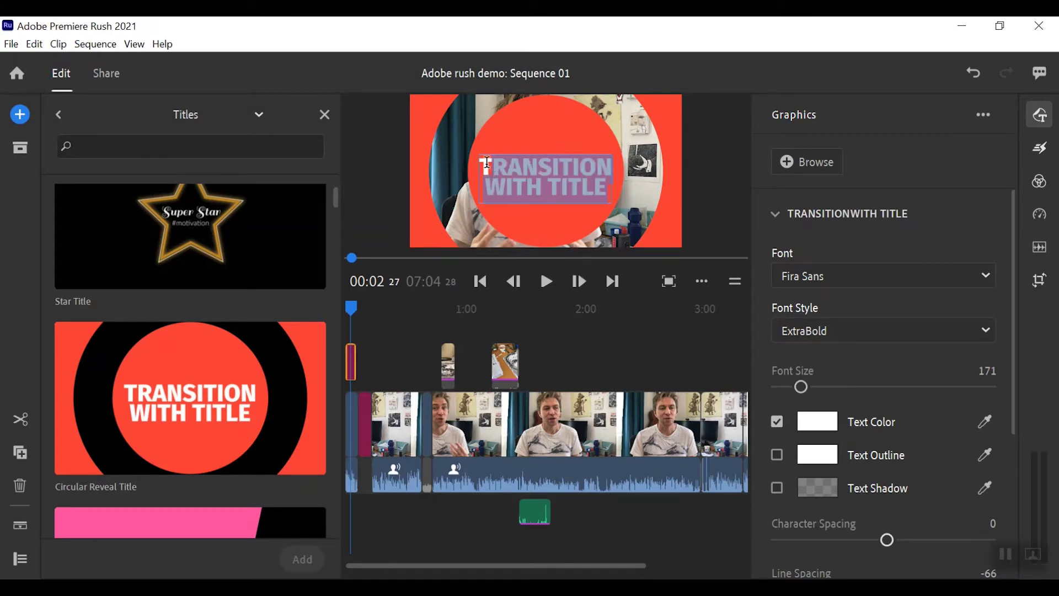
pyautogui.press('BackSpace')
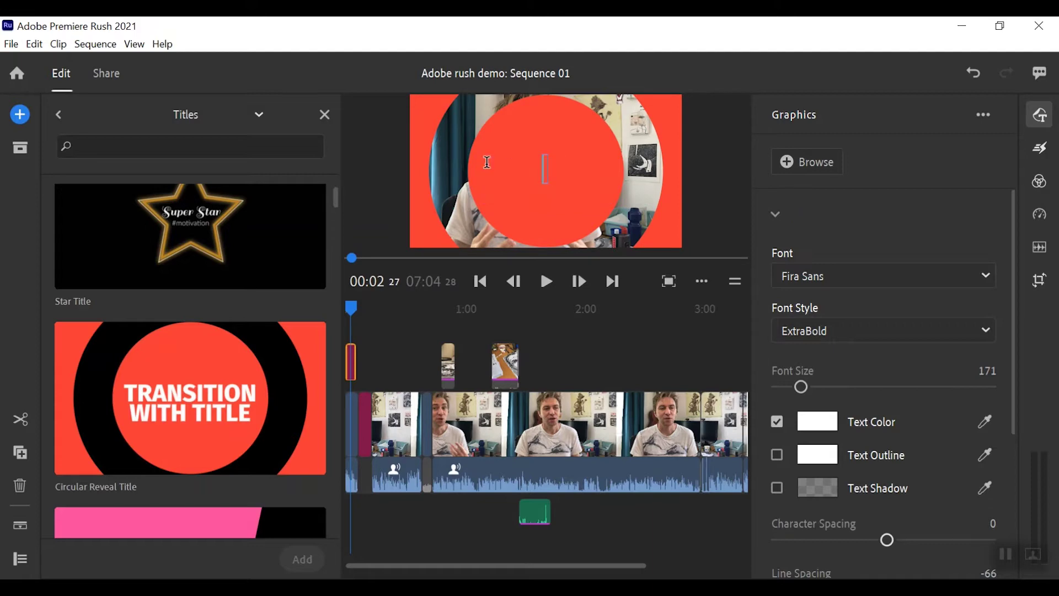
pyautogui.write('Using D')
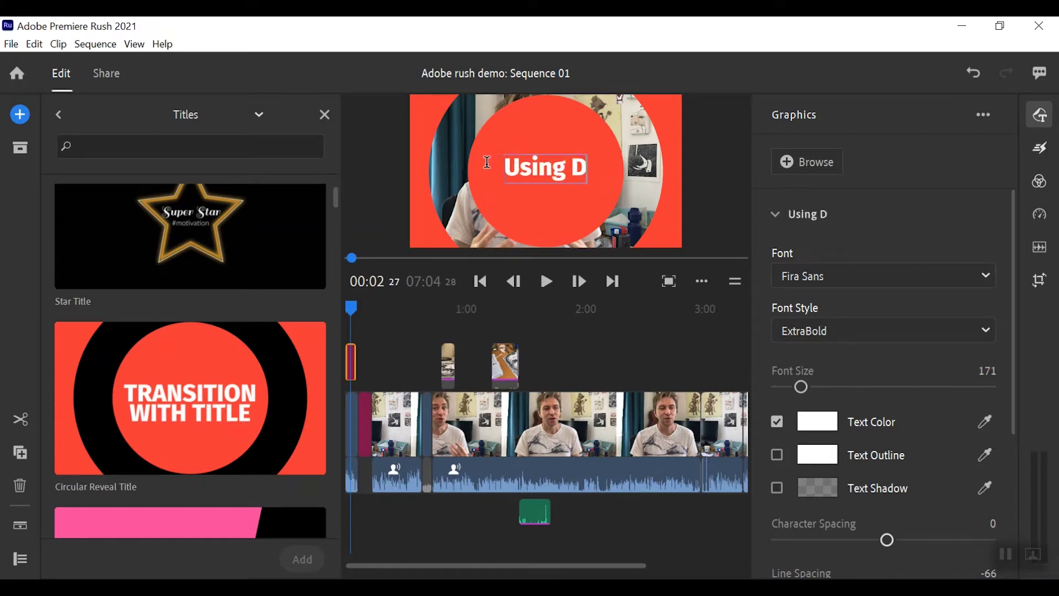
pyautogui.press('BackSpace')
pyautogui.write('AD')
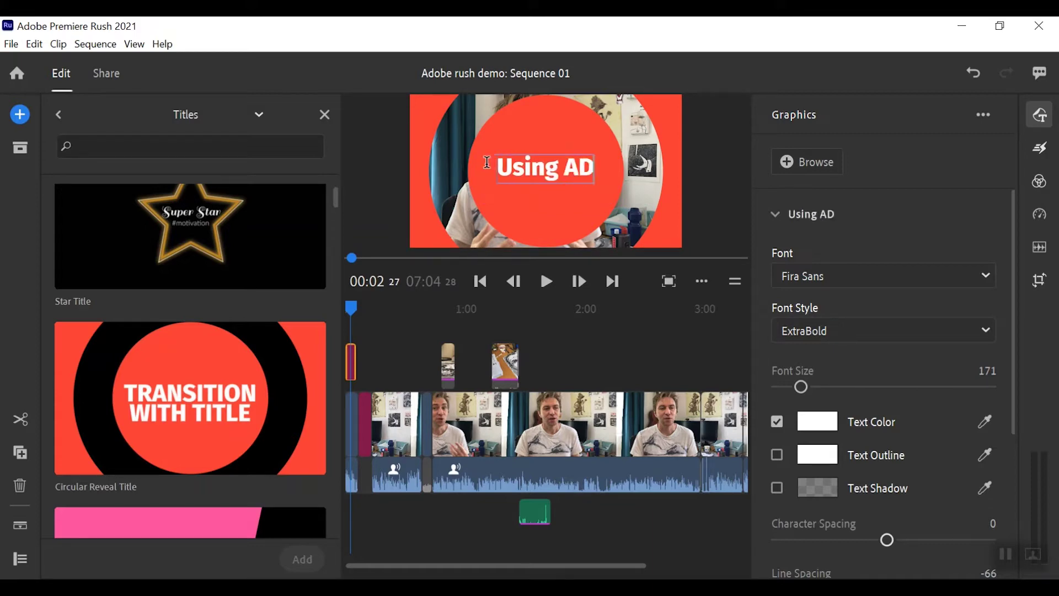
pyautogui.press('BackSpace')
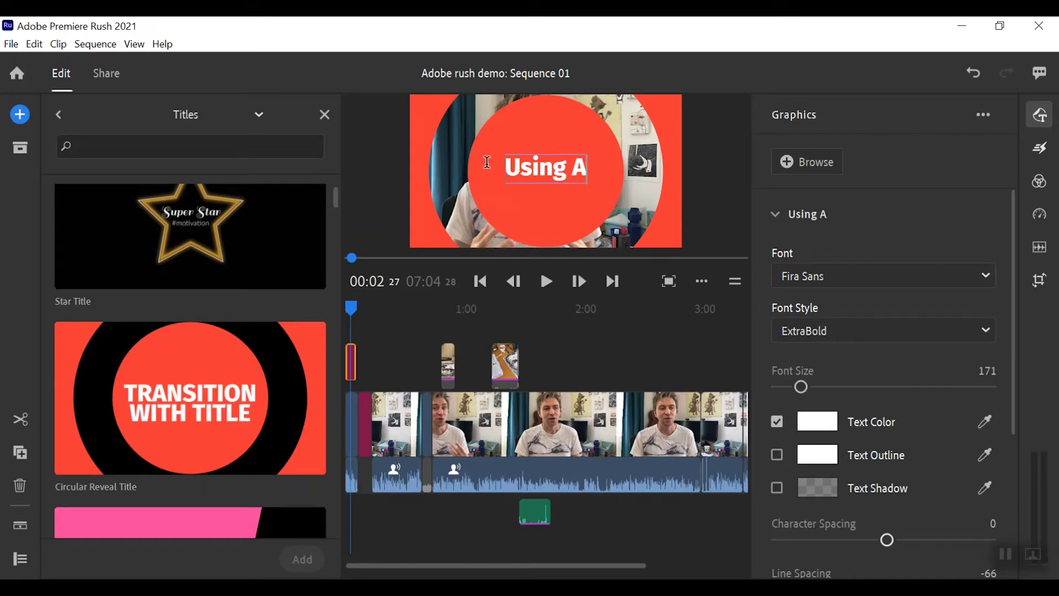
pyautogui.write('dobe Rush')
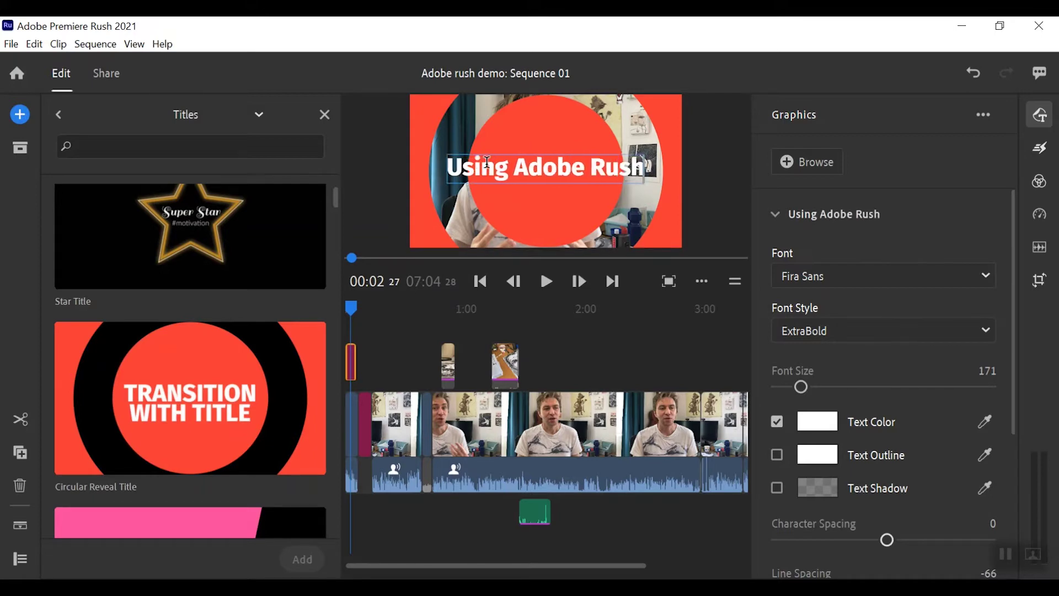
pyautogui.click(514, 166)
pyautogui.press('Return')
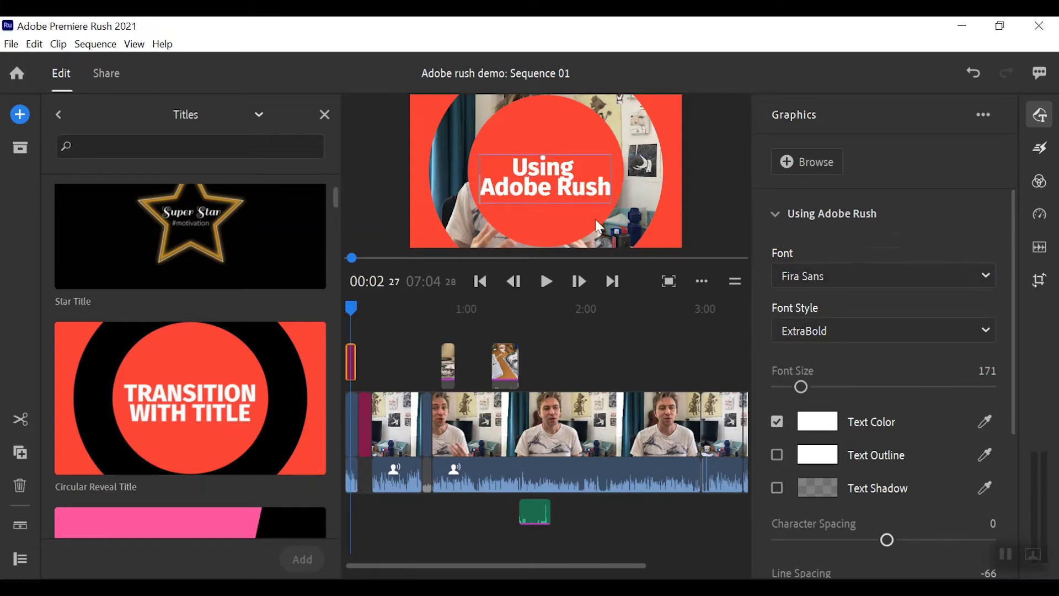
pyautogui.moveTo(594, 189); pyautogui.dragTo(517, 149)
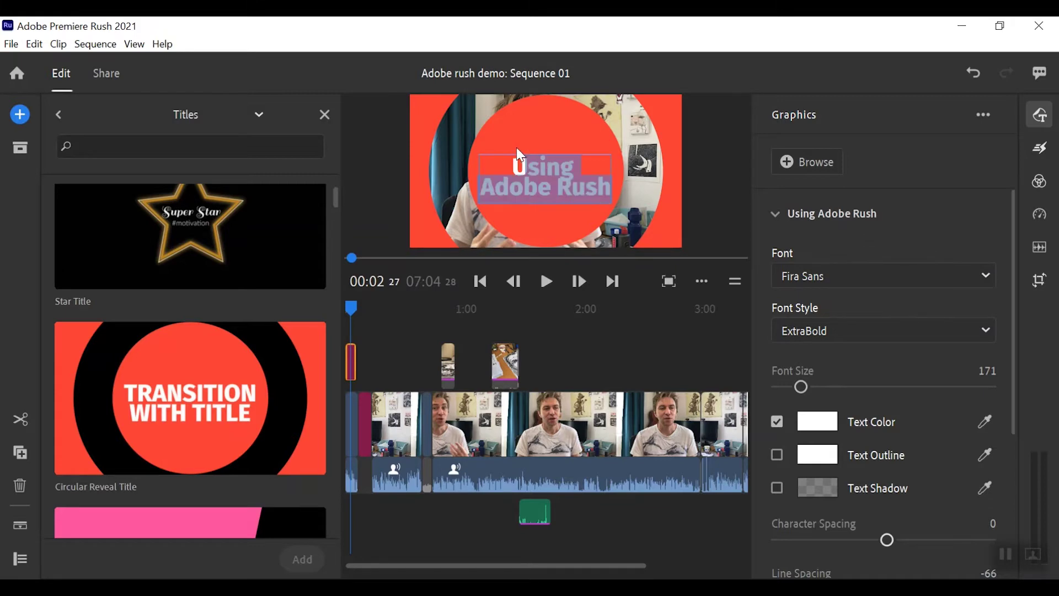
# - Set the title font to Flood Std and the text colour to dark red
pyautogui.click(801, 274)
pyautogui.click(996, 343)
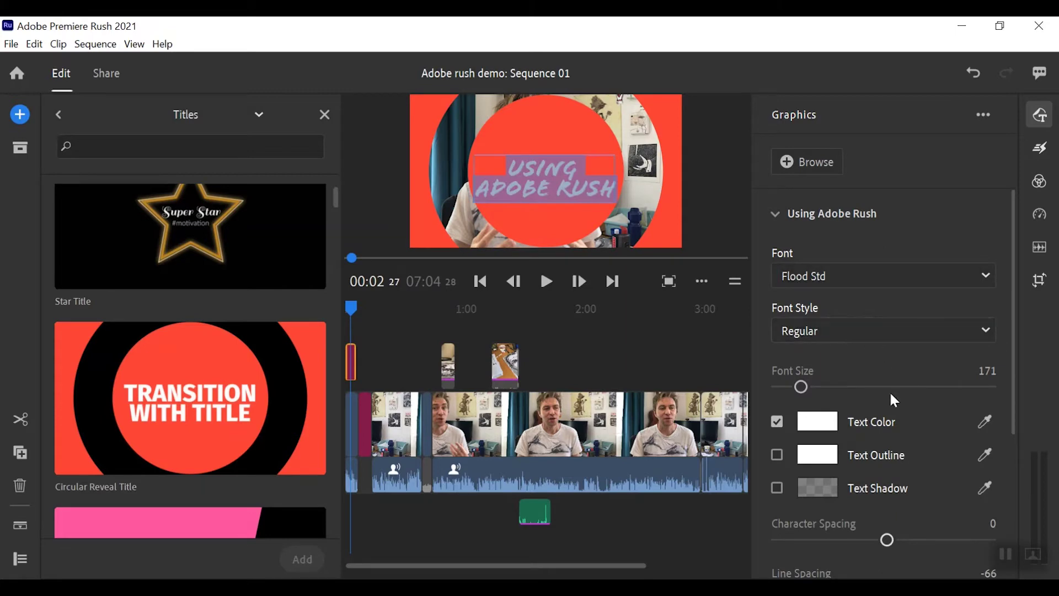
pyautogui.click(831, 424)
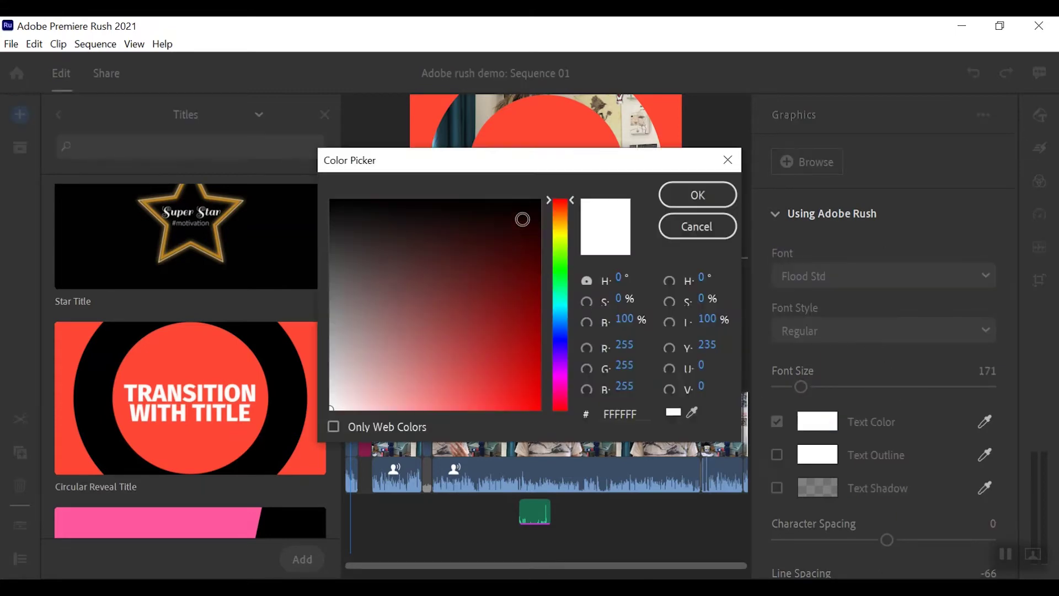
pyautogui.click(527, 209)
pyautogui.click(696, 195)
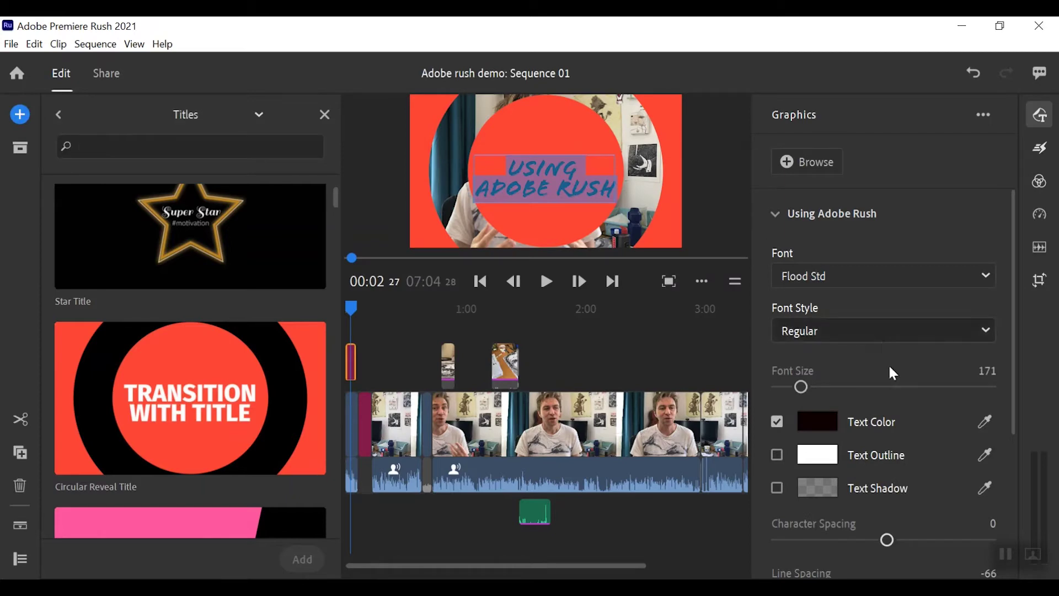
# - Expand the Shape (Center Circle) settings of the title
pyautogui.scroll(-5, 912, 419)
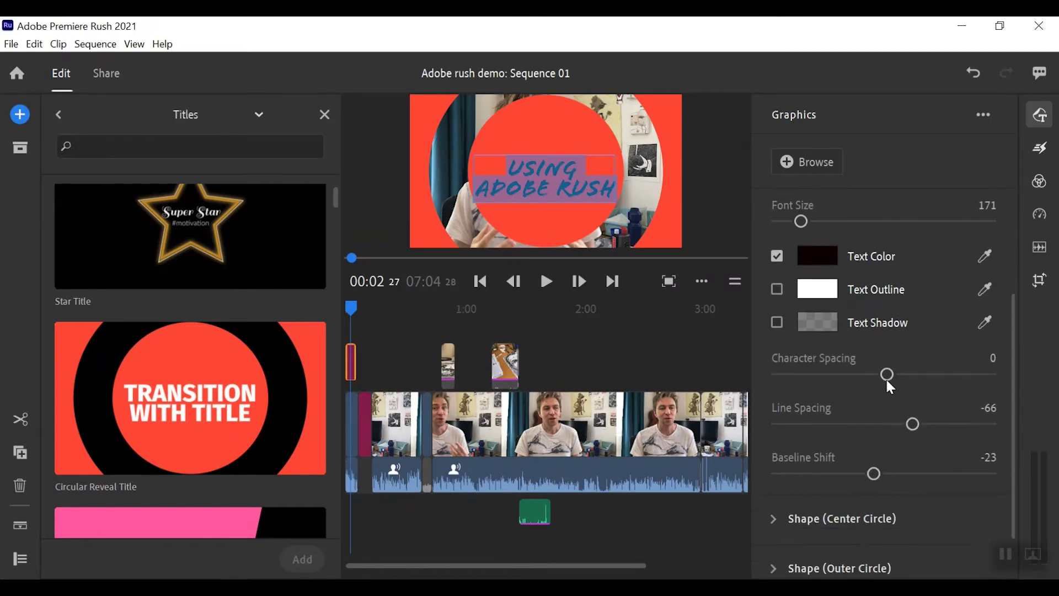
pyautogui.scroll(-2, 889, 386)
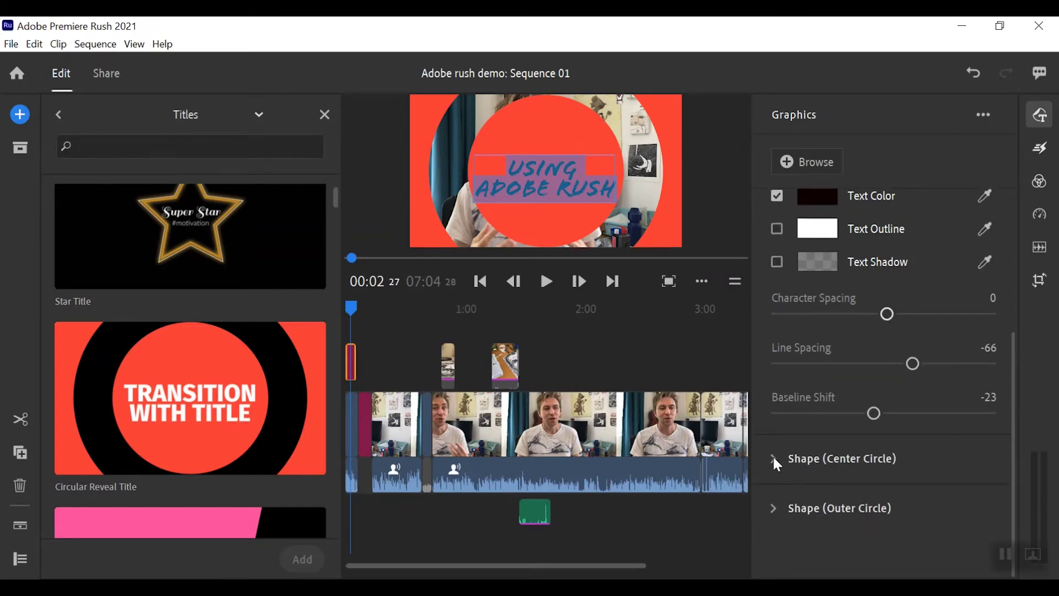
pyautogui.click(774, 460)
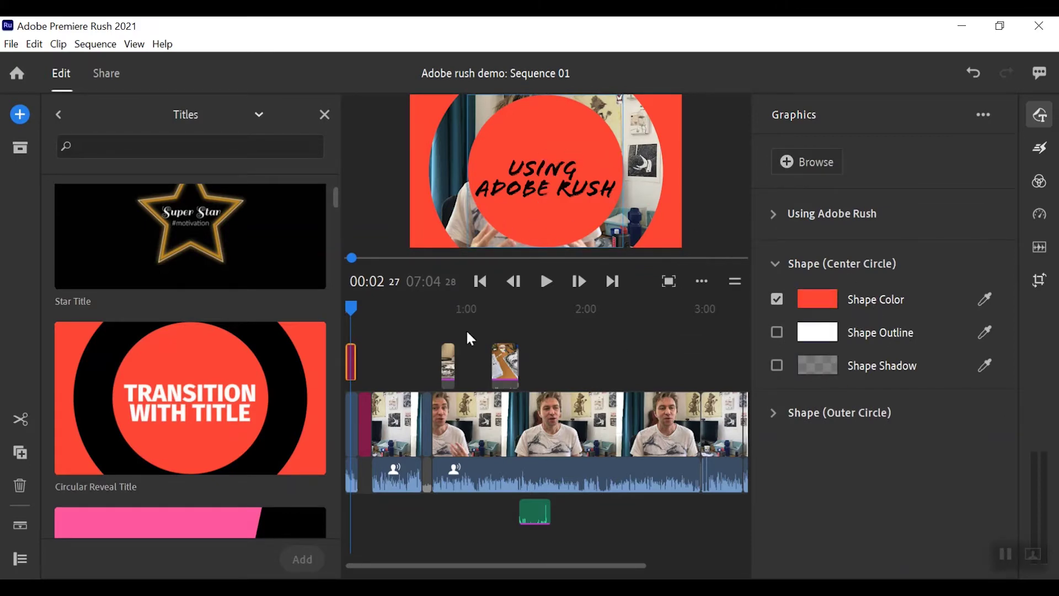
# - Play the circle title from the sequence start to review it
pyautogui.moveTo(352, 309)
pyautogui.mouseDown()
pyautogui.moveTo(335, 305)
pyautogui.moveTo(343, 307)
pyautogui.mouseUp()
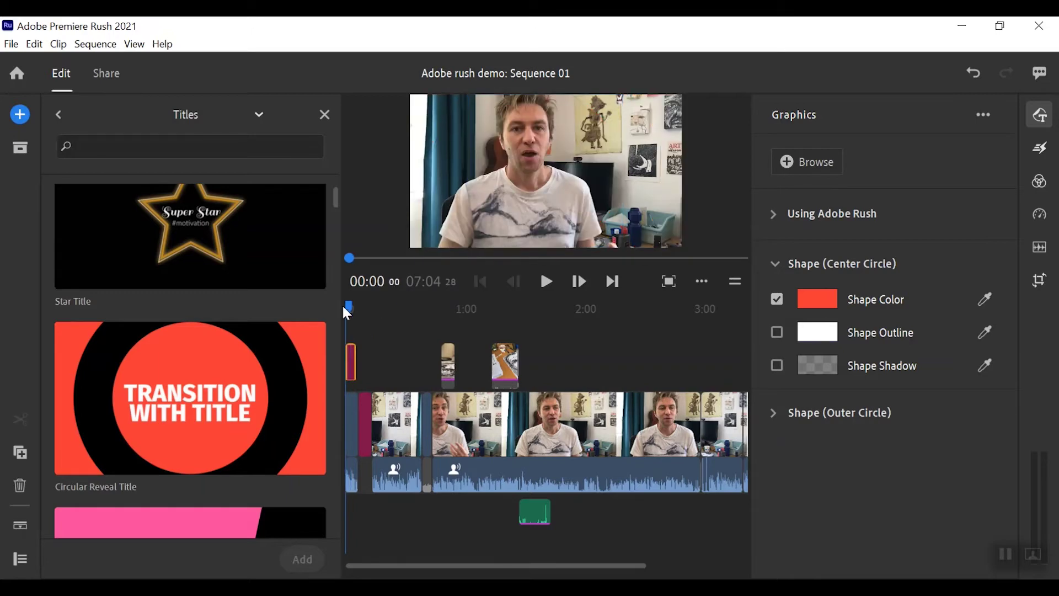
pyautogui.click(543, 282)
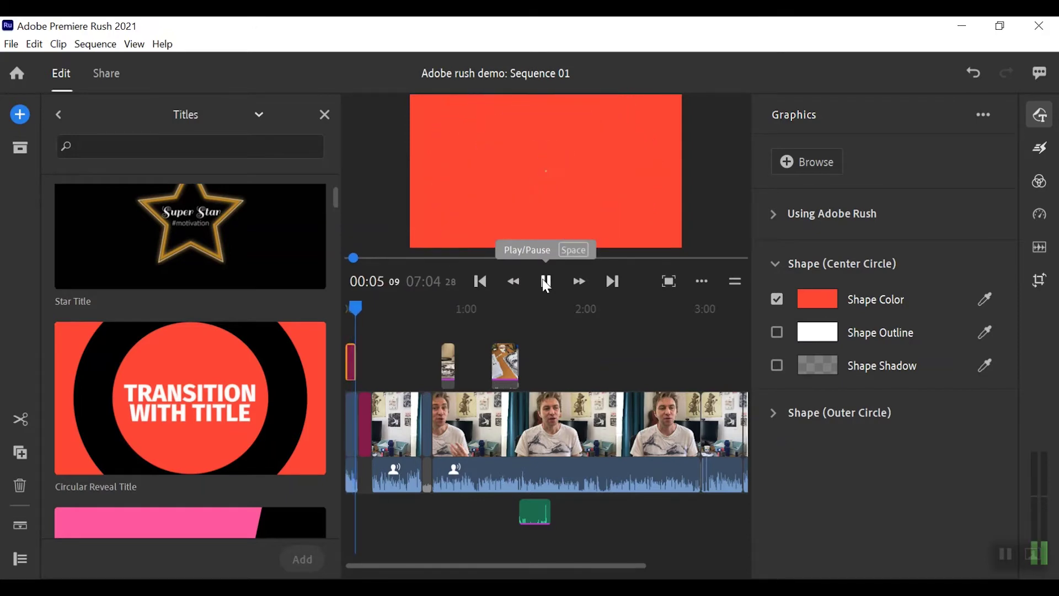
pyautogui.click(546, 283)
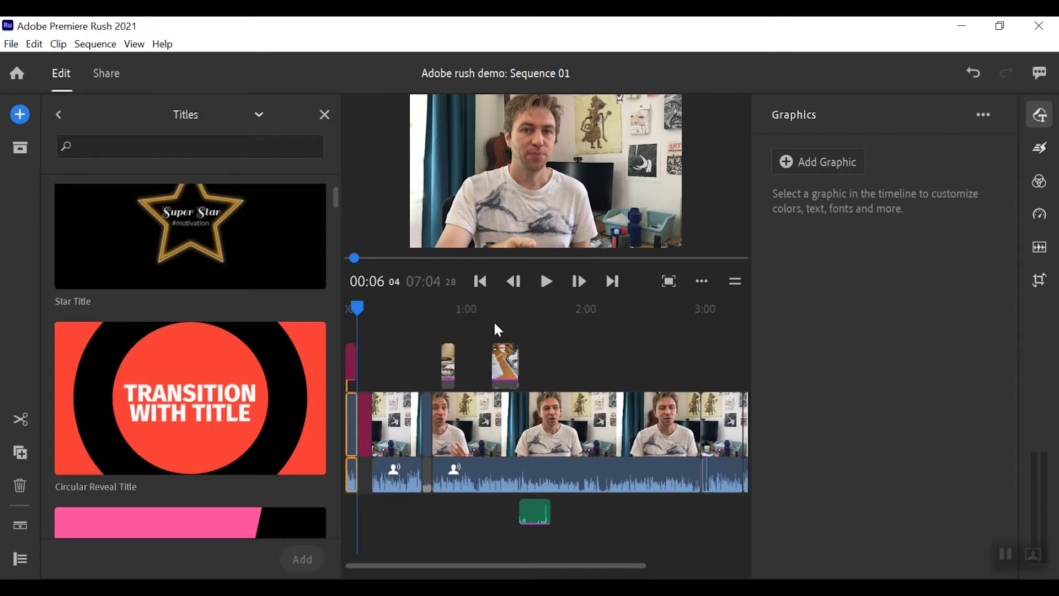
# - Move the title clip down to the start of the main video track
pyautogui.moveTo(351, 363); pyautogui.dragTo(350, 421)
pyautogui.click(372, 299)
pyautogui.moveTo(372, 300); pyautogui.dragTo(346, 312)
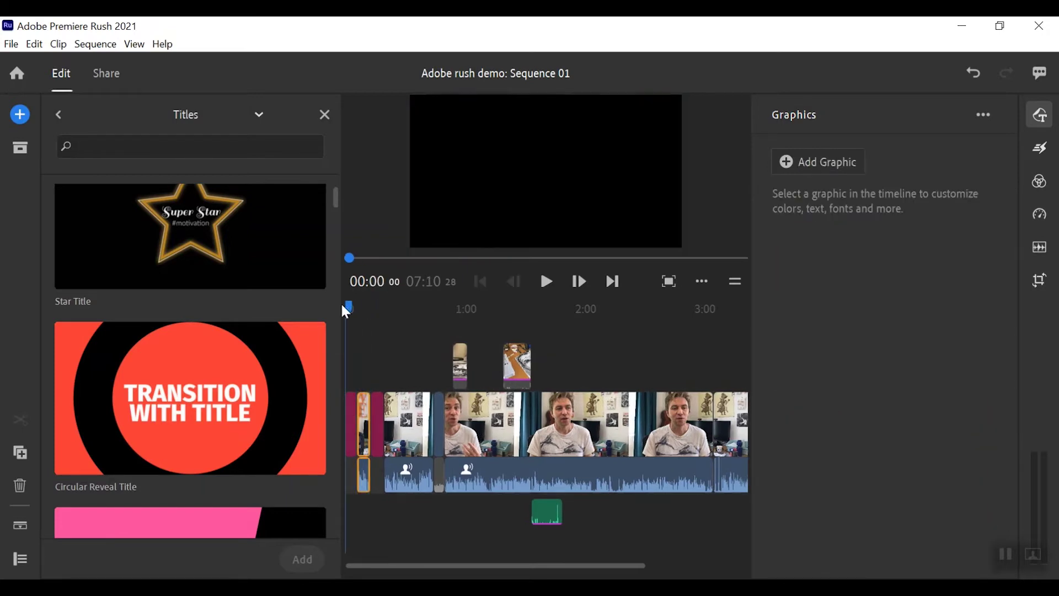
pyautogui.click(547, 284)
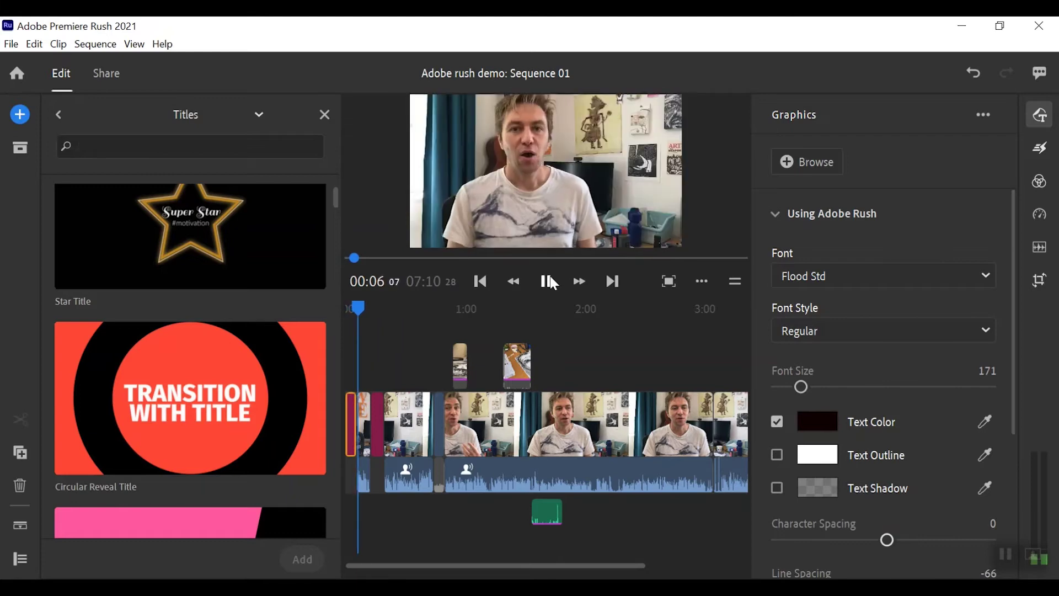
pyautogui.click(546, 281)
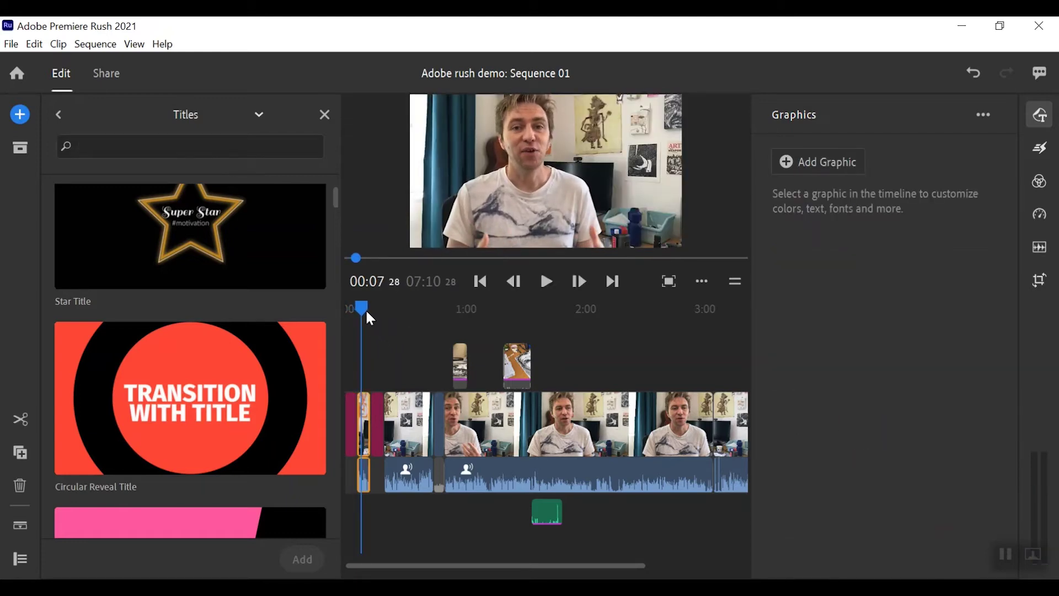
pyautogui.moveTo(362, 312); pyautogui.dragTo(443, 343)
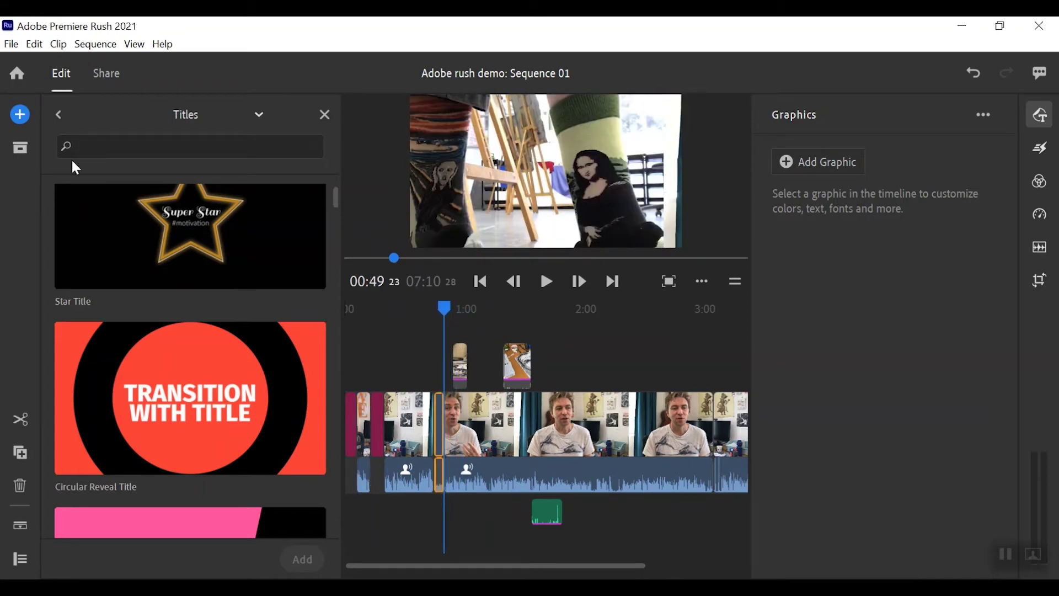
# - Add the Wobble Transition from the full Transition Graphics list at the playhead
pyautogui.click(61, 116)
pyautogui.scroll(-2, 164, 307)
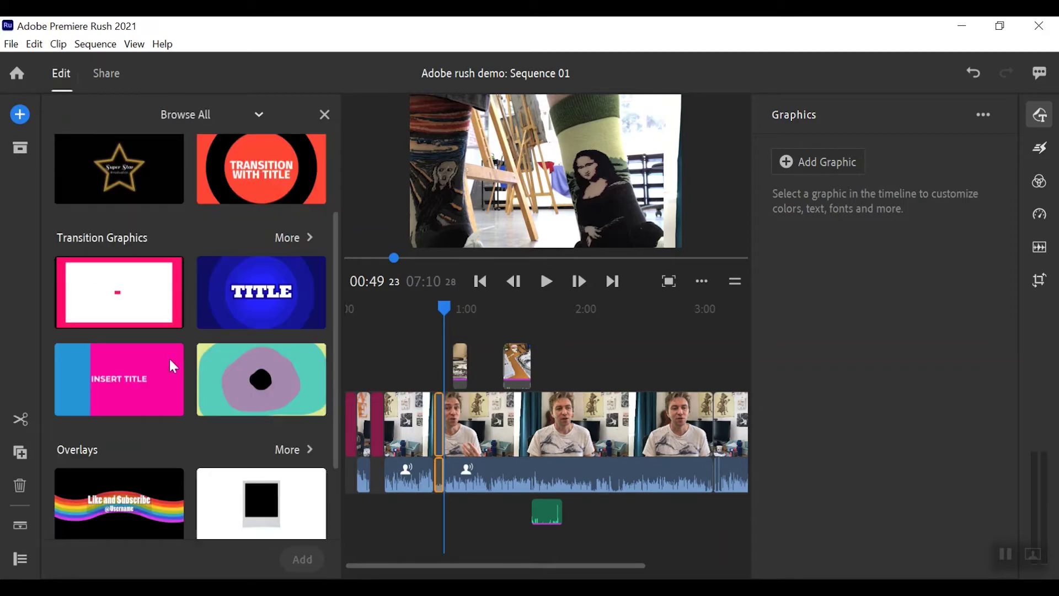
pyautogui.scroll(-2, 185, 406)
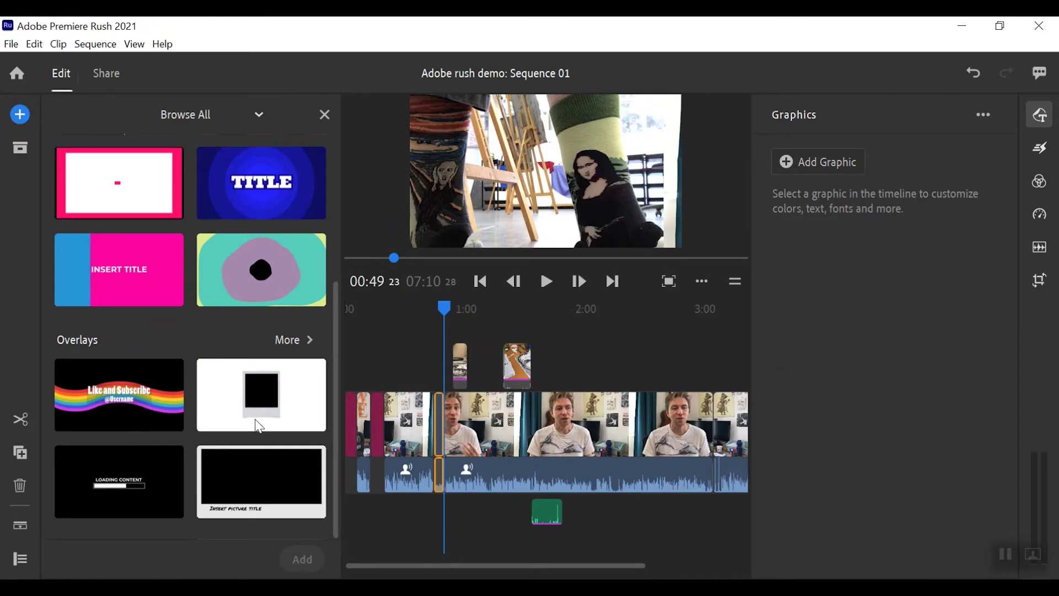
pyautogui.scroll(4, 166, 336)
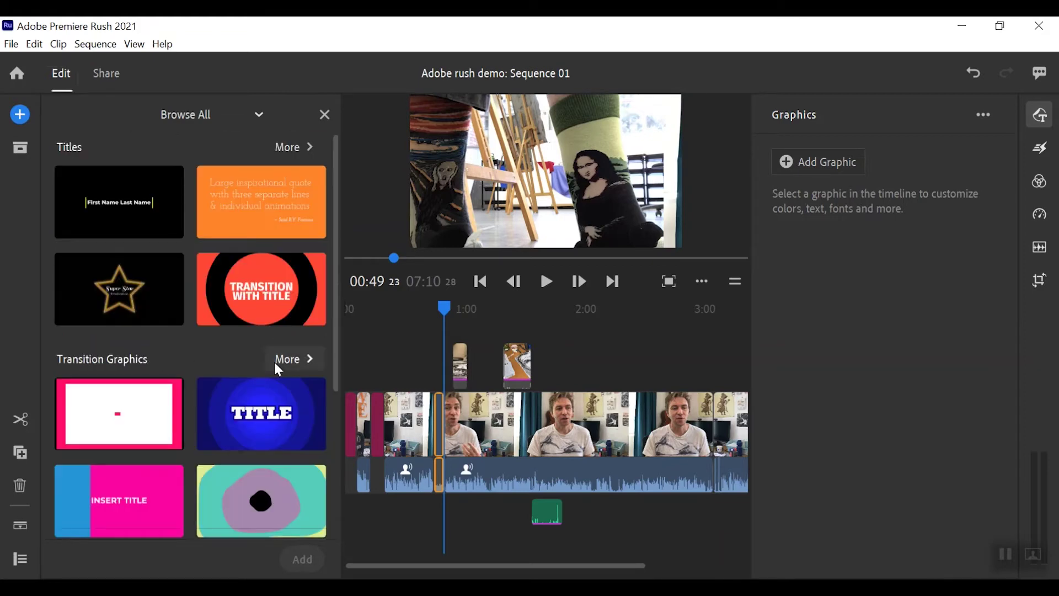
pyautogui.click(294, 360)
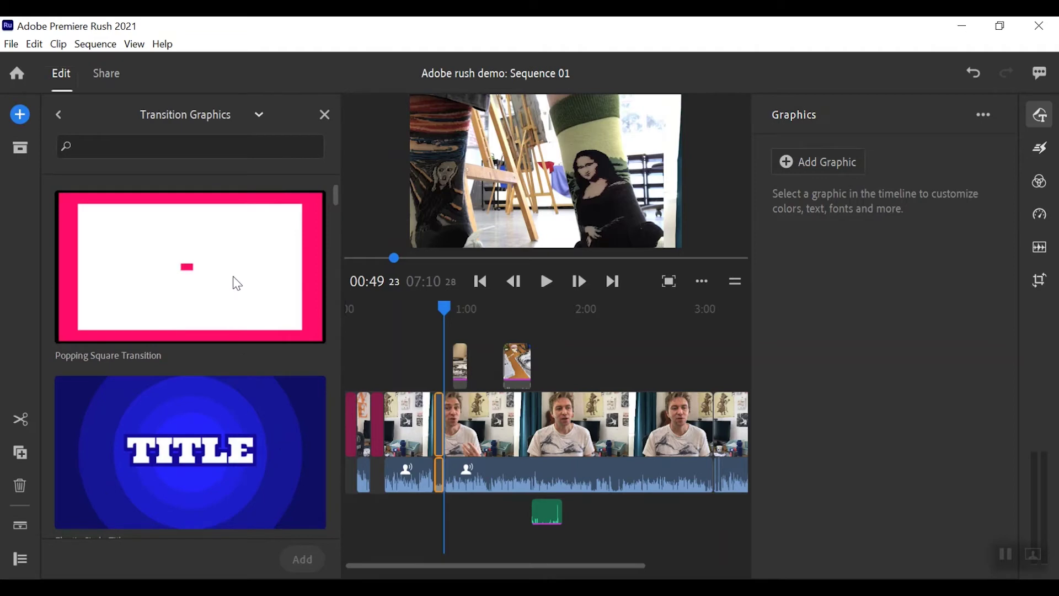
pyautogui.scroll(-10, 237, 283)
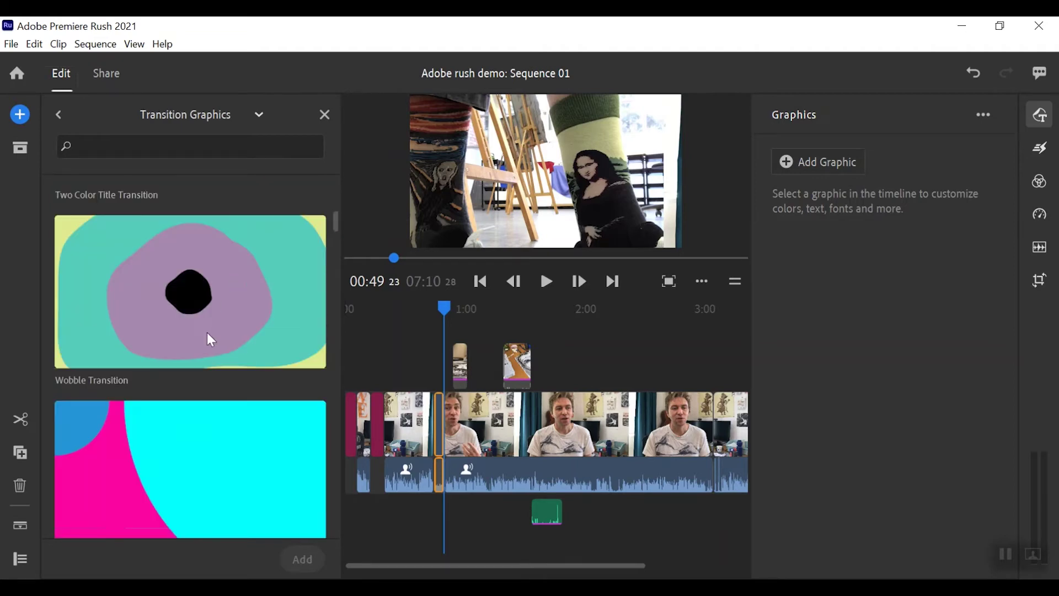
pyautogui.click(191, 330)
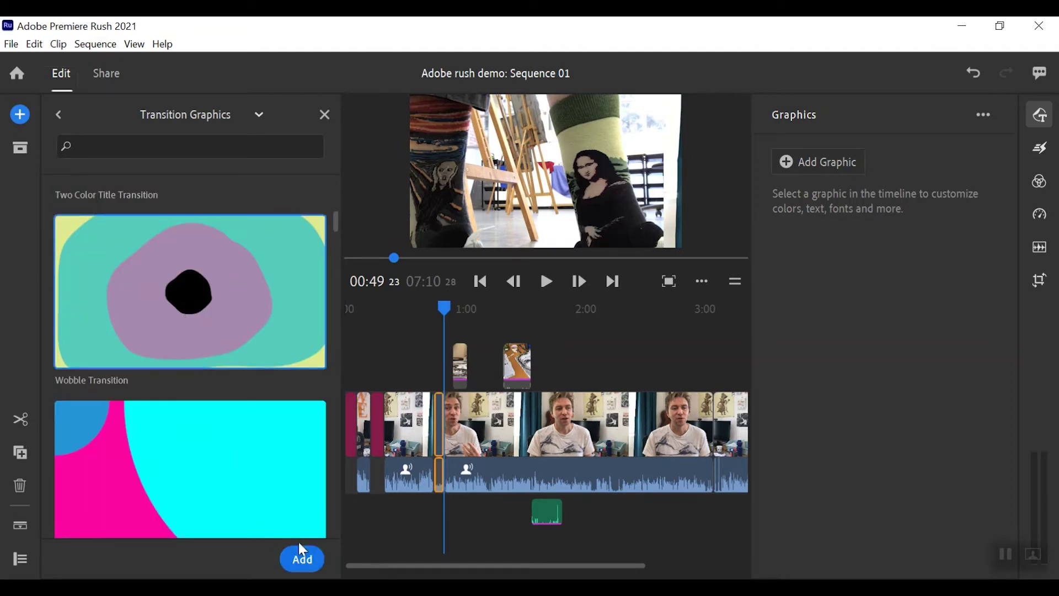
pyautogui.click(303, 559)
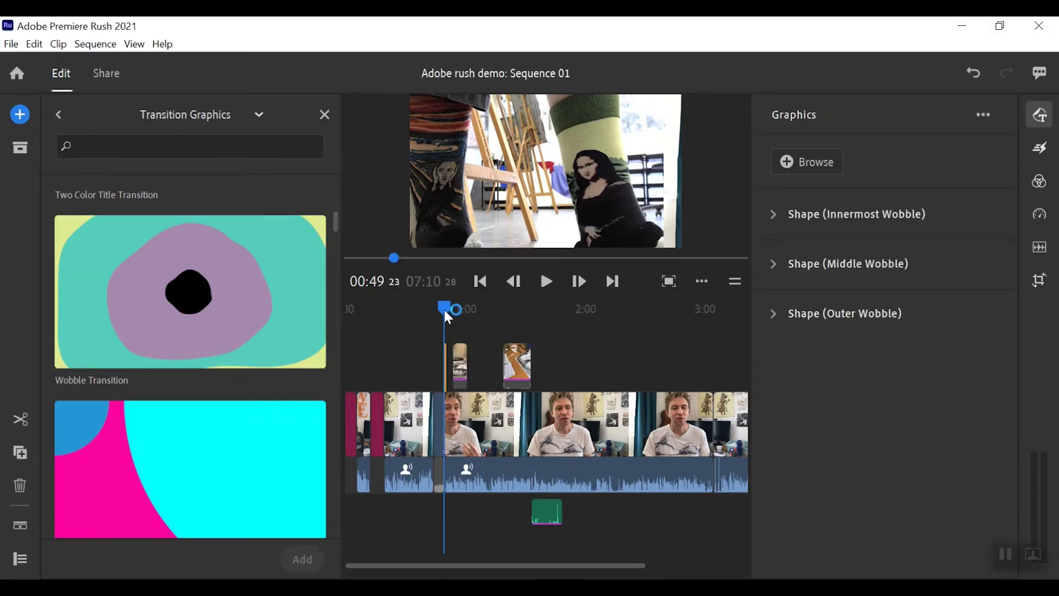
# - Move the wobble graphic into the main track around 0:50 and play it back
pyautogui.moveTo(445, 311); pyautogui.dragTo(442, 310)
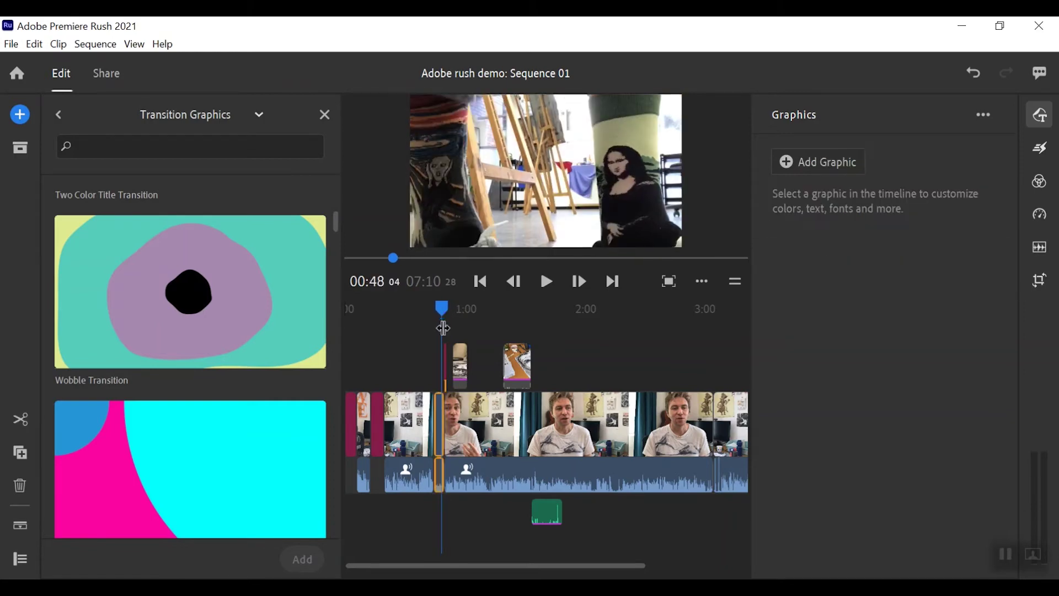
pyautogui.moveTo(637, 562); pyautogui.dragTo(585, 560)
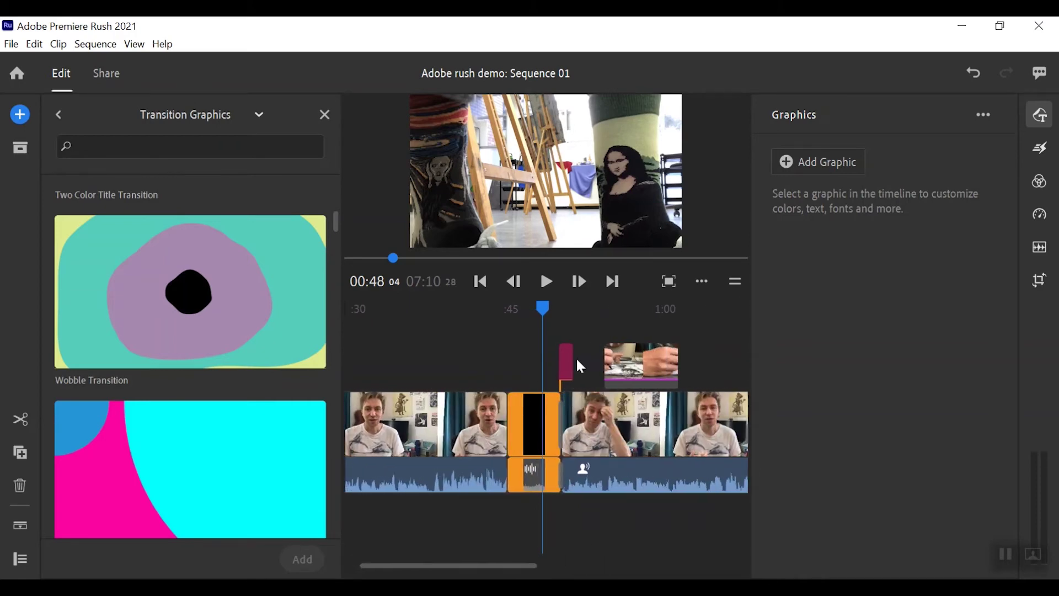
pyautogui.click(567, 359)
pyautogui.moveTo(565, 359); pyautogui.dragTo(568, 407)
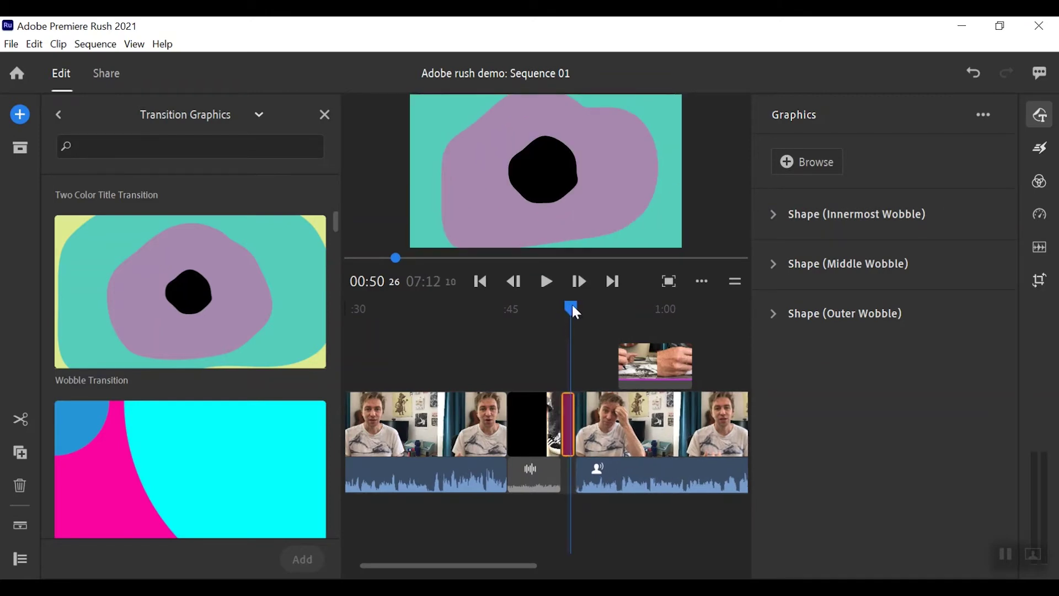
pyautogui.moveTo(571, 303); pyautogui.dragTo(554, 300)
pyautogui.click(546, 281)
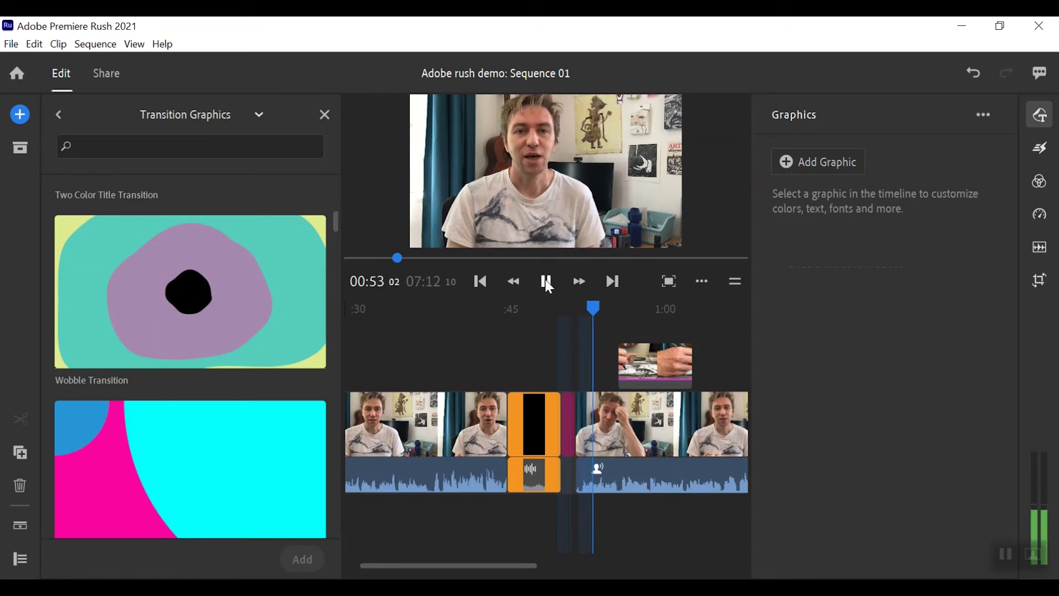
# - Lift the Wobble Transition onto the overlay track above the video and play it to check
pyautogui.click(581, 392)
pyautogui.moveTo(564, 434); pyautogui.dragTo(567, 383)
pyautogui.moveTo(580, 307); pyautogui.dragTo(555, 303)
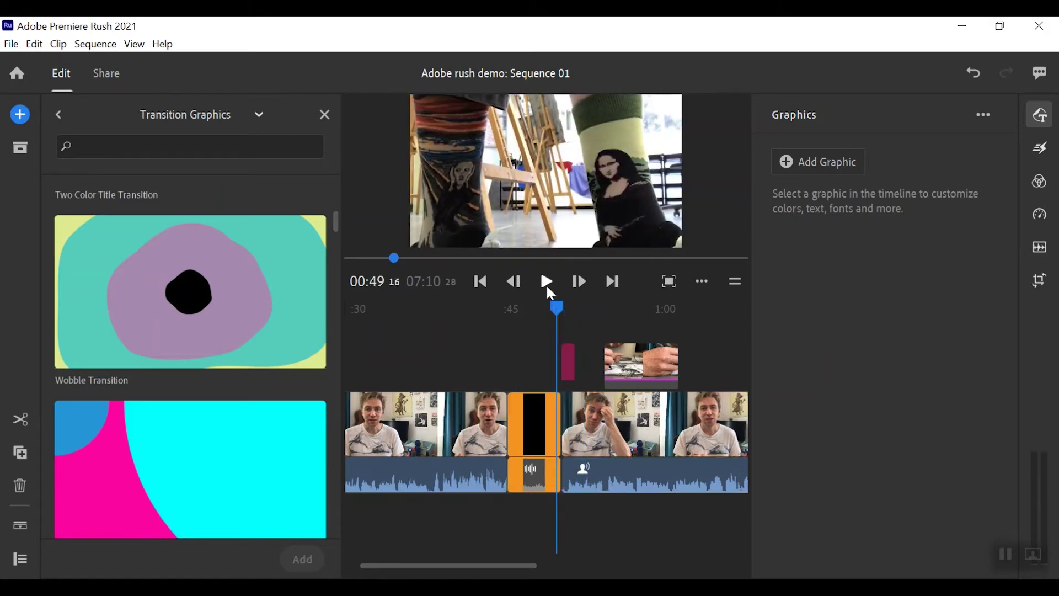
pyautogui.click(550, 288)
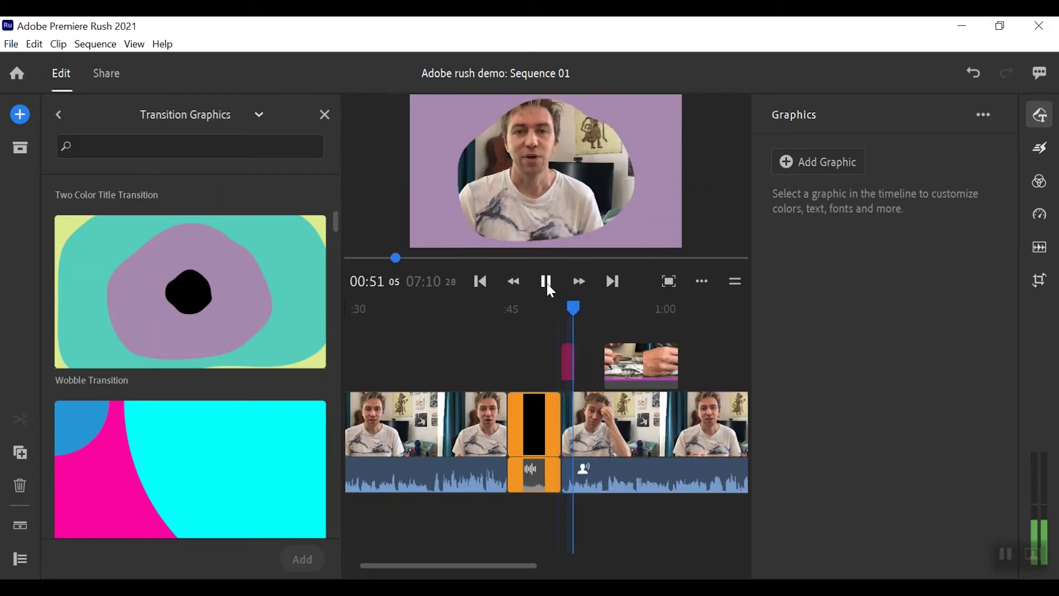
pyautogui.click(549, 287)
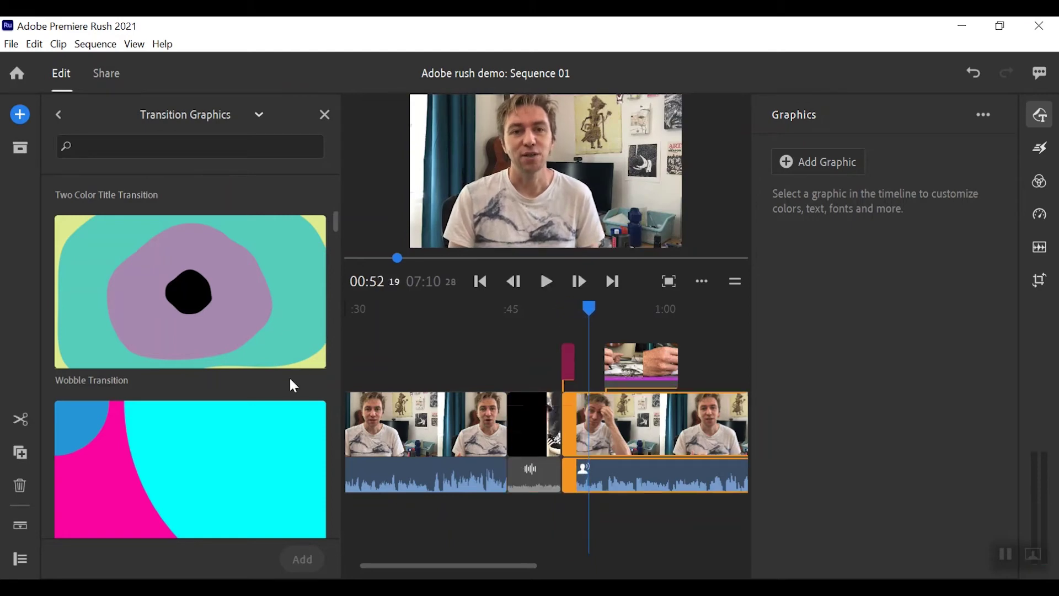
# - Add the Bright Circles Transition at the 0:44 cut
pyautogui.scroll(-2, 290, 379)
pyautogui.moveTo(589, 316); pyautogui.dragTo(506, 316)
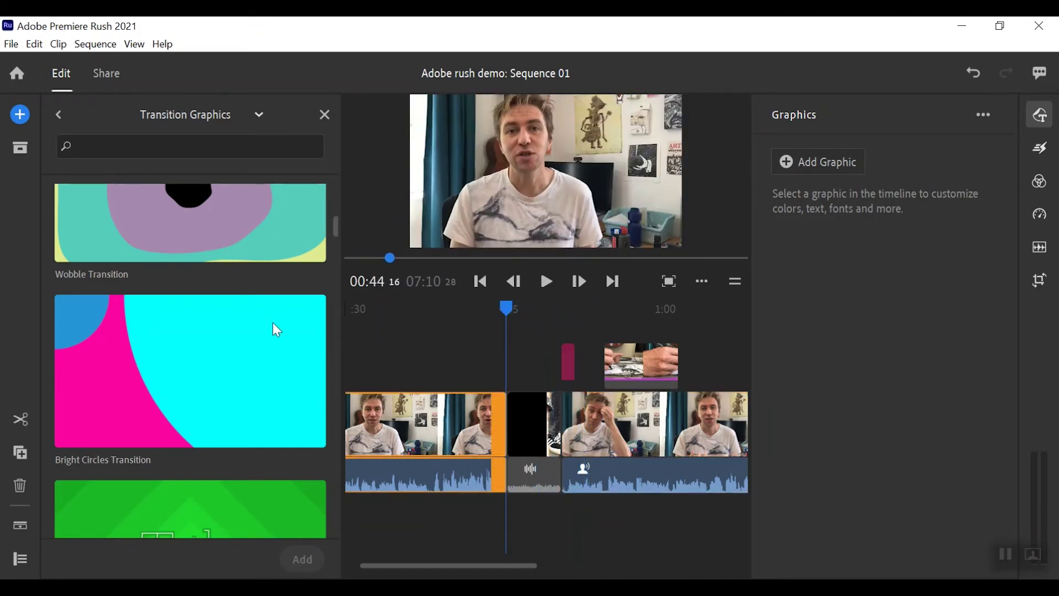
pyautogui.click(215, 409)
pyautogui.click(301, 556)
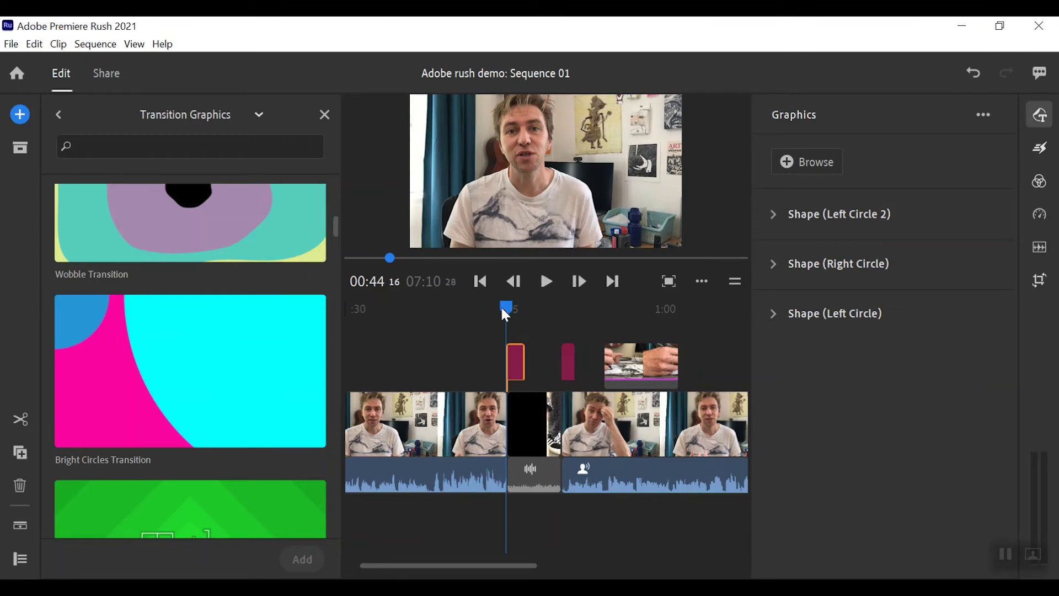
# - Play back the Bright Circles Transition and rewind before it to review again
pyautogui.moveTo(505, 308); pyautogui.dragTo(498, 305)
pyautogui.click(545, 282)
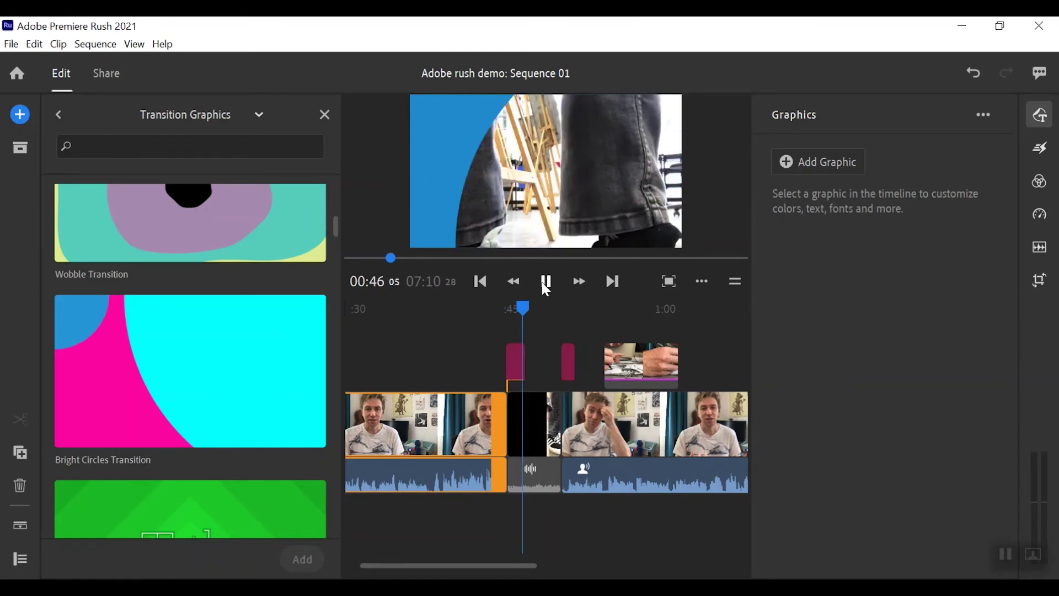
pyautogui.click(545, 282)
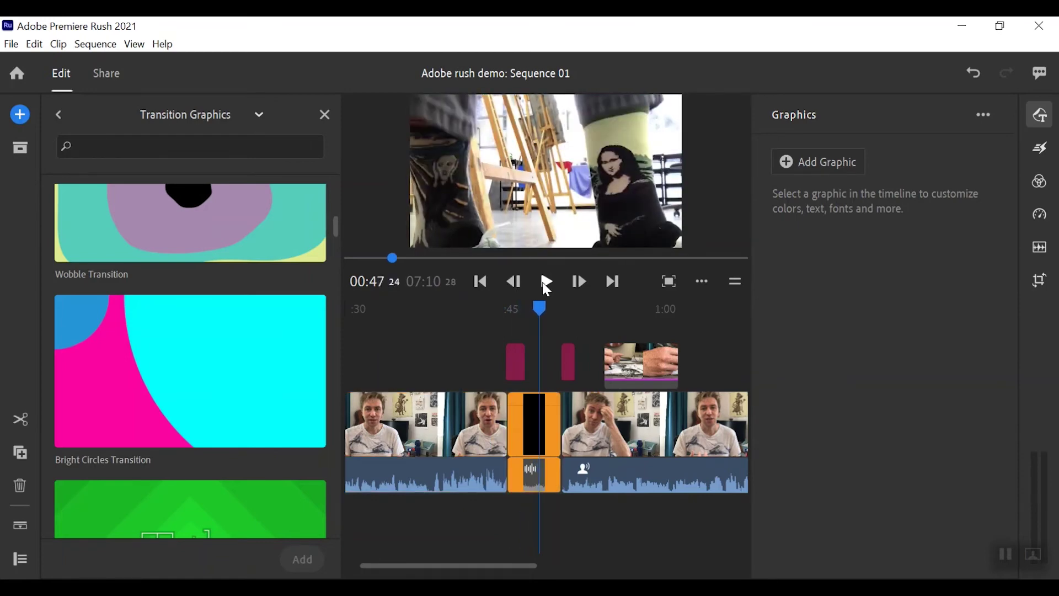
pyautogui.moveTo(543, 307); pyautogui.dragTo(454, 309)
# - Return to Browse All, expand the full Titles list, and pick Slash Lower Third
pyautogui.scroll(5, 280, 303)
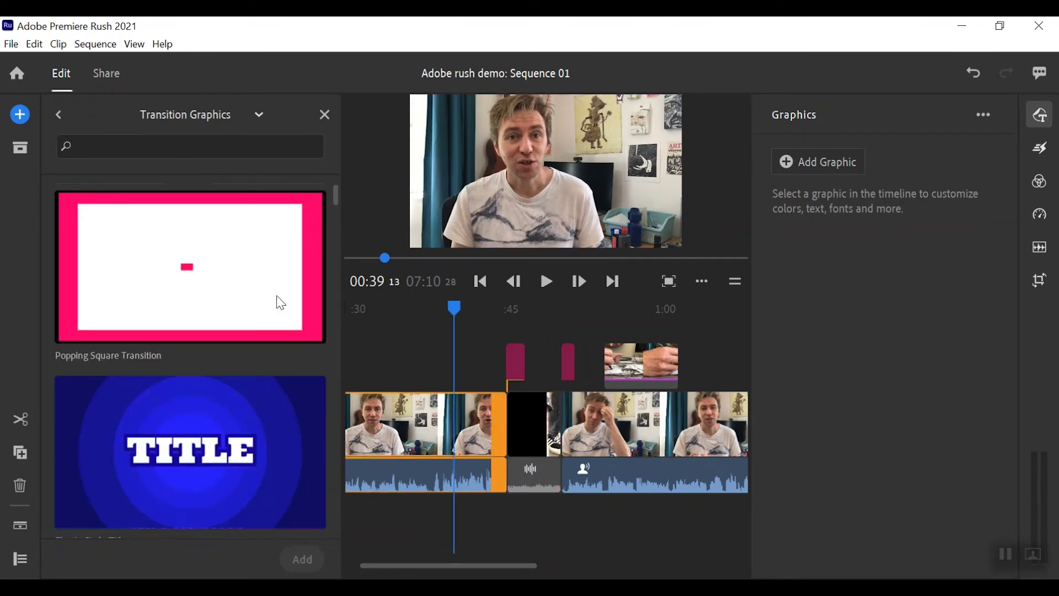
pyautogui.click(58, 114)
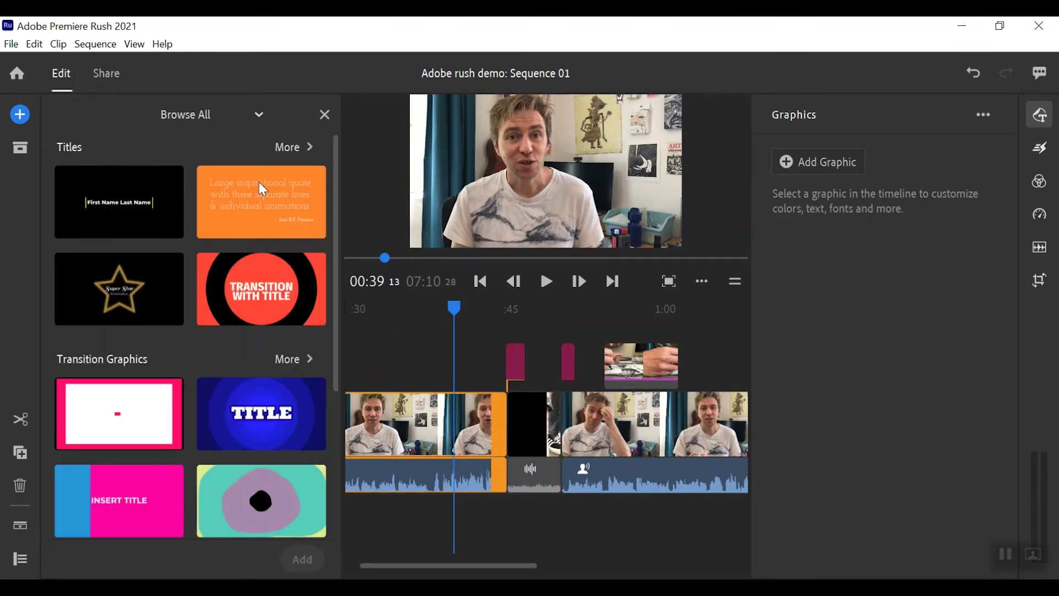
pyautogui.click(287, 146)
pyautogui.scroll(-5, 282, 320)
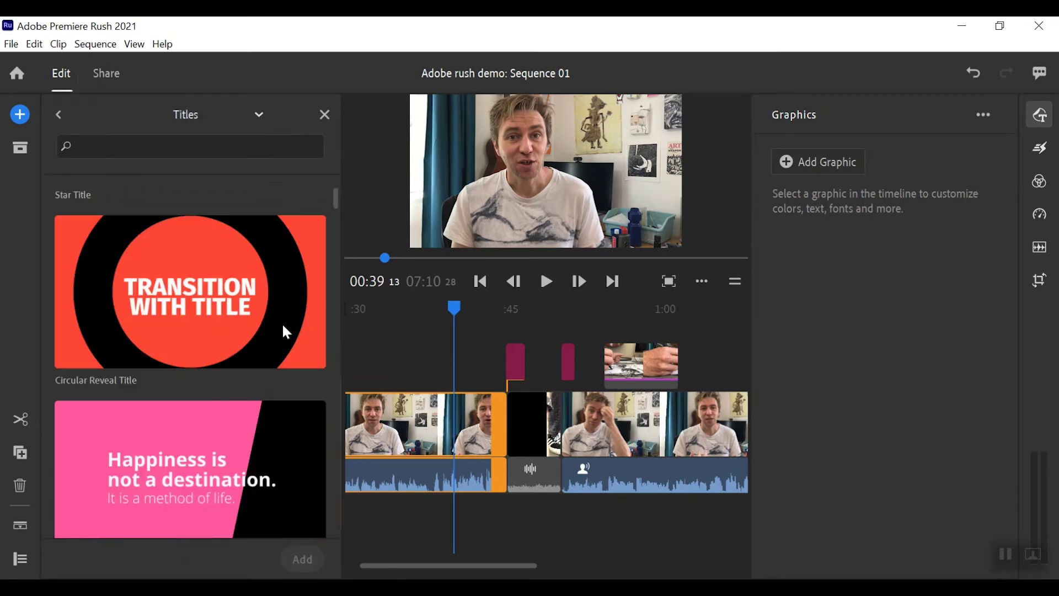
pyautogui.scroll(-15, 285, 326)
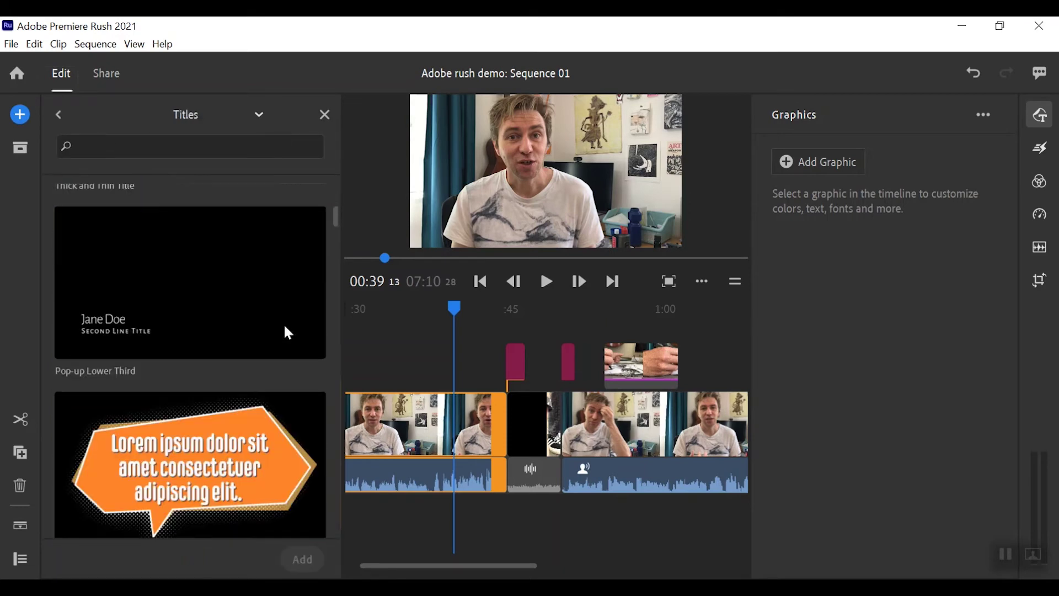
pyautogui.scroll(-5, 283, 330)
pyautogui.scroll(4, 283, 331)
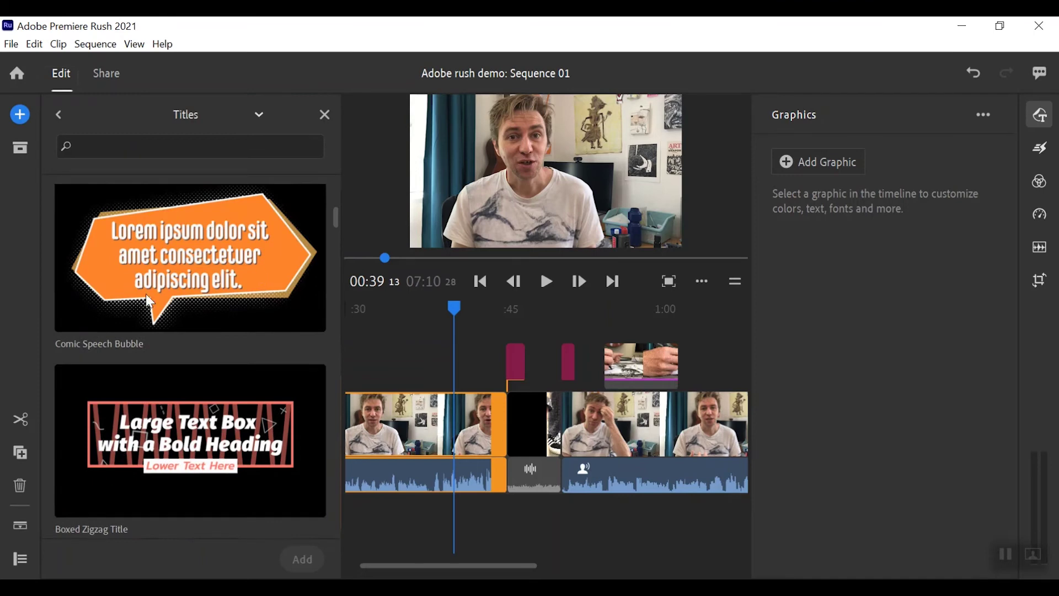
pyautogui.scroll(-5, 283, 308)
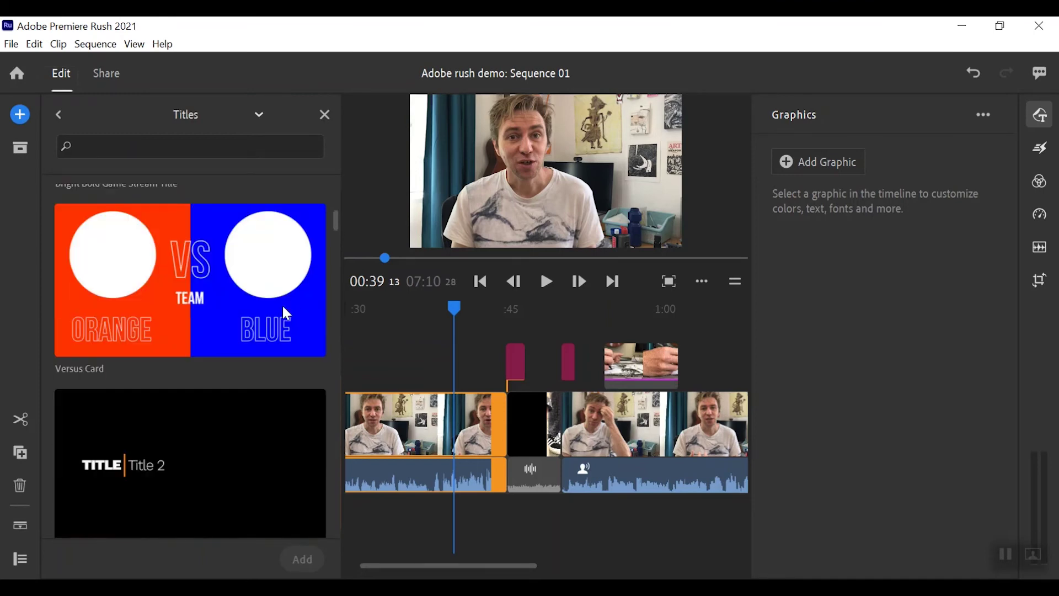
pyautogui.scroll(-6, 286, 313)
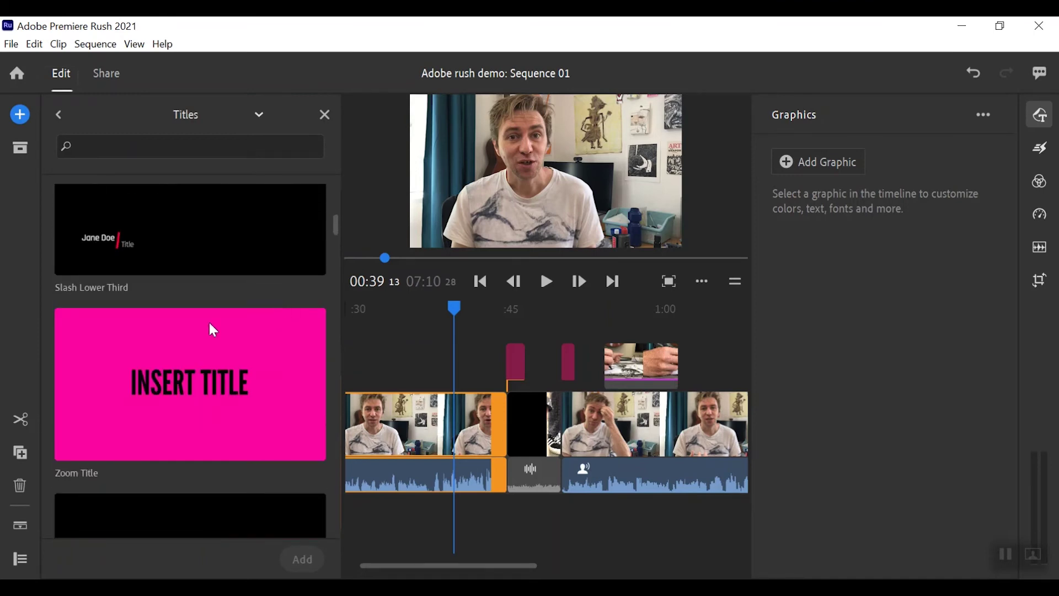
pyautogui.click(123, 244)
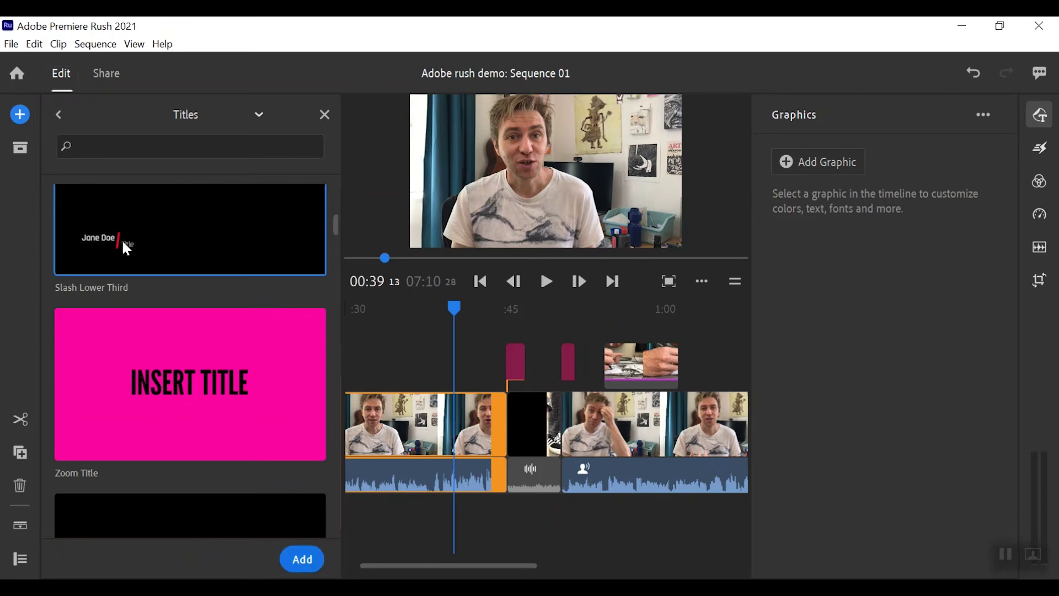
# - Add the Slash Lower Third, place it near 0:30, expand its name text styling, close the browser
pyautogui.click(302, 560)
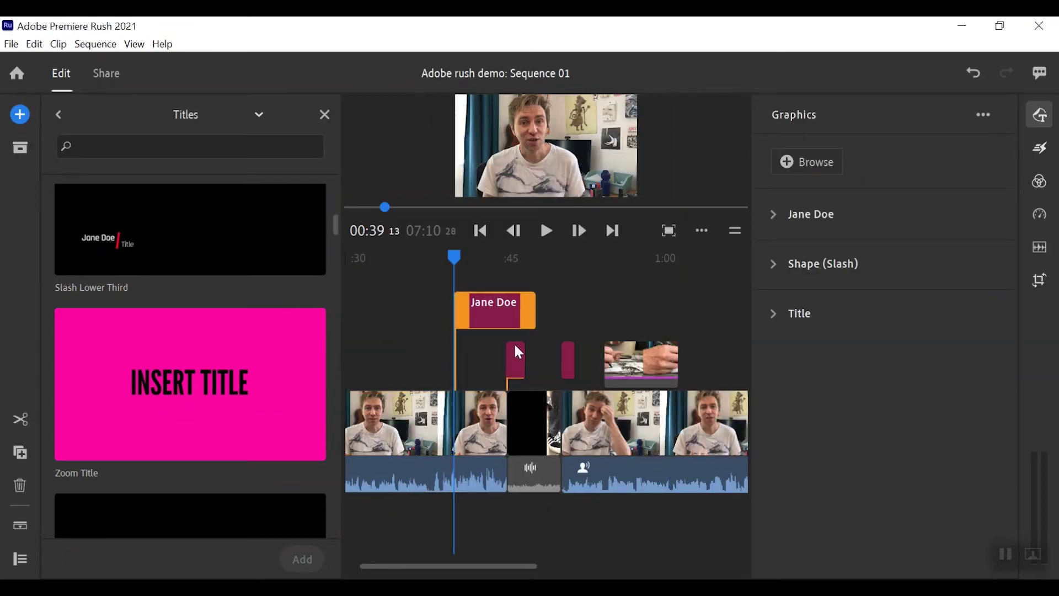
pyautogui.moveTo(489, 309); pyautogui.dragTo(382, 327)
pyautogui.click(395, 303)
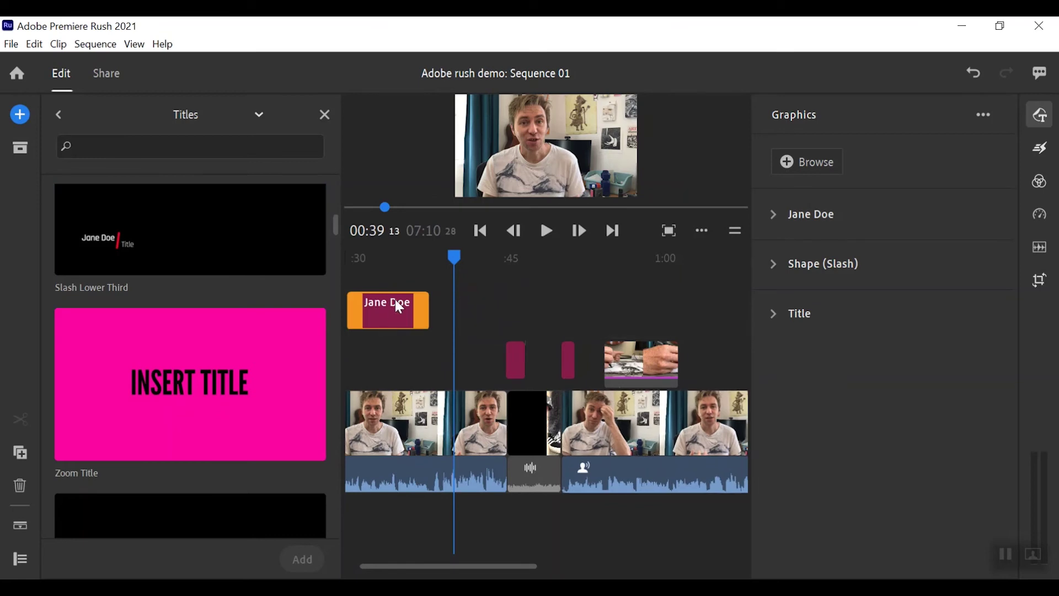
pyautogui.click(391, 257)
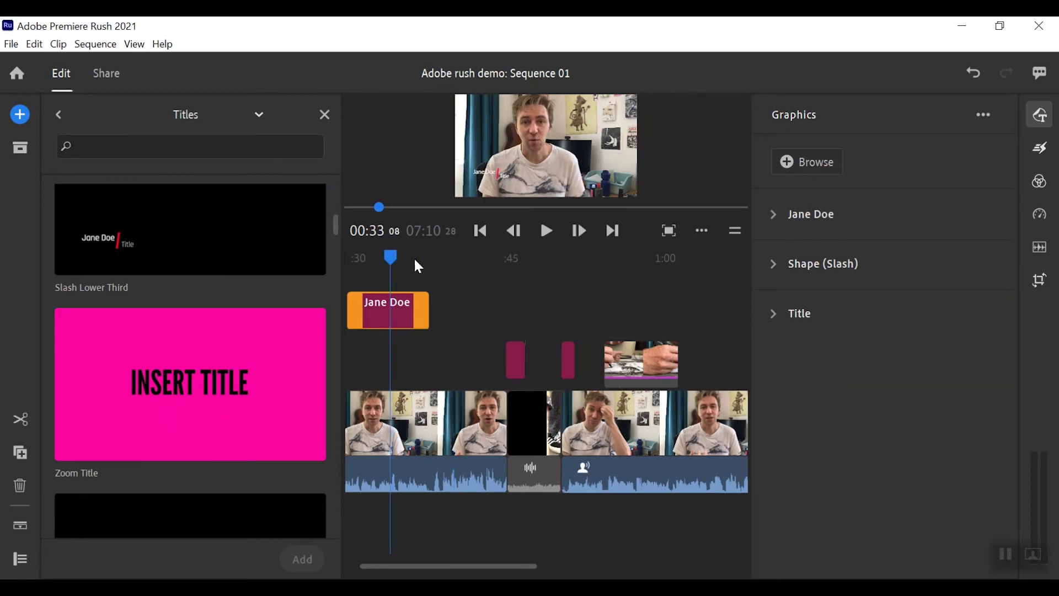
pyautogui.click(773, 214)
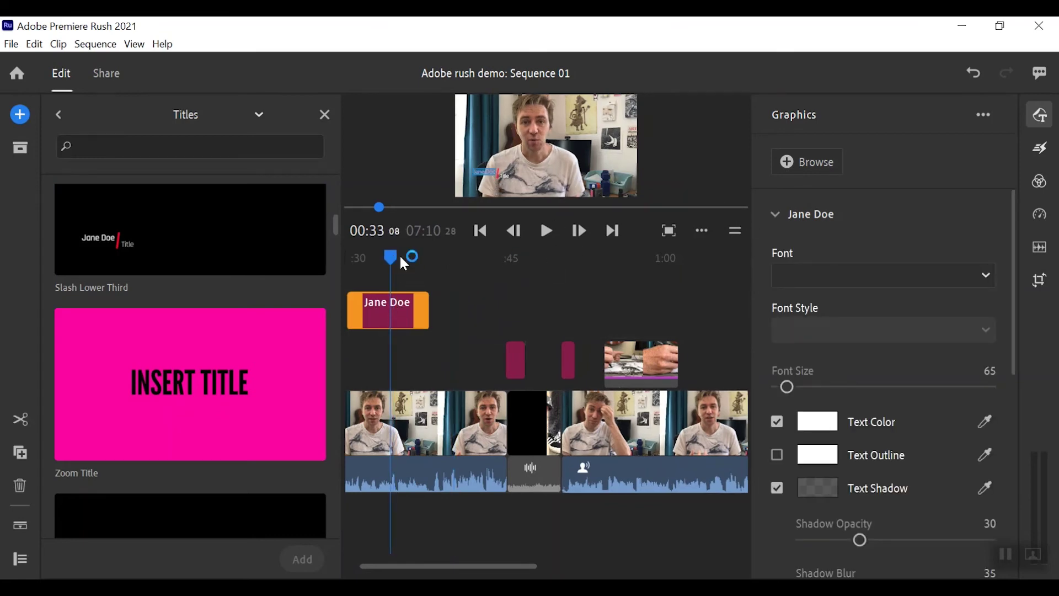
pyautogui.click(324, 115)
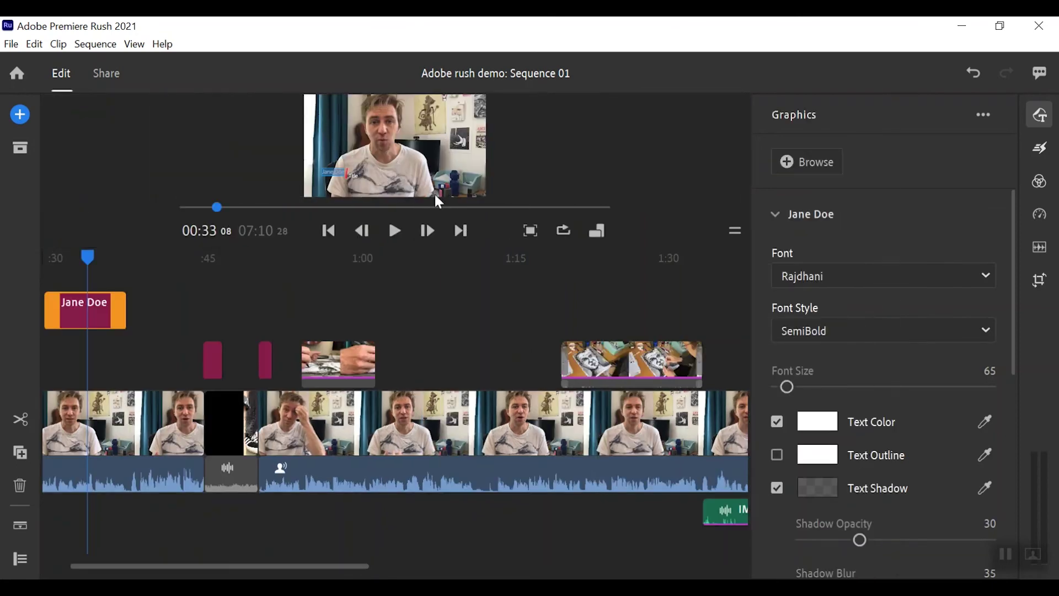
# - Replace the lower third's placeholder name with the speaker's full name in the enlarged preview
pyautogui.moveTo(733, 231); pyautogui.dragTo(733, 382)
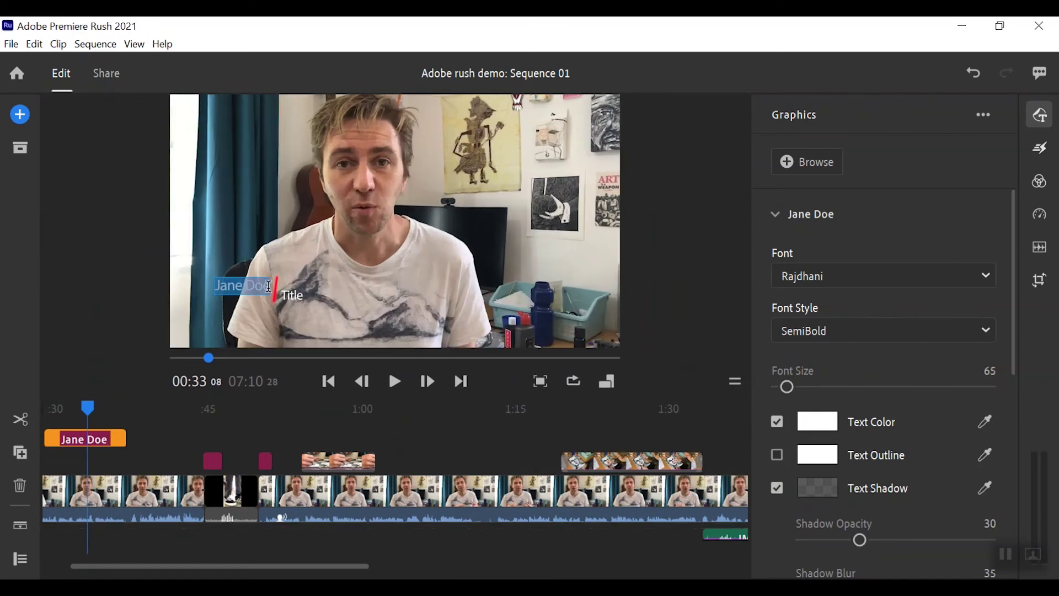
pyautogui.click(273, 294)
pyautogui.moveTo(272, 294); pyautogui.dragTo(216, 287)
pyautogui.press('BackSpace')
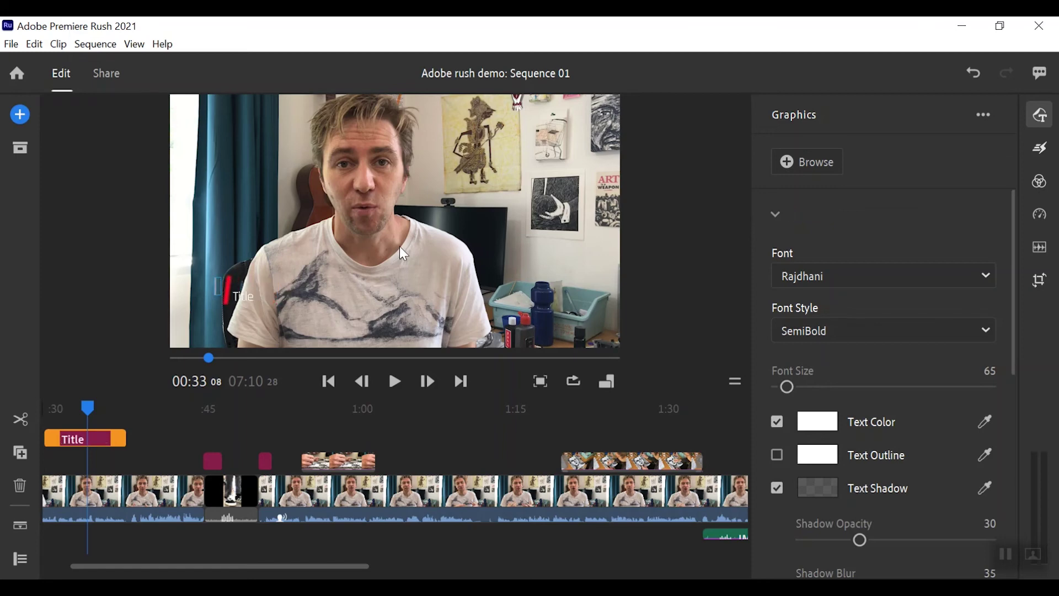
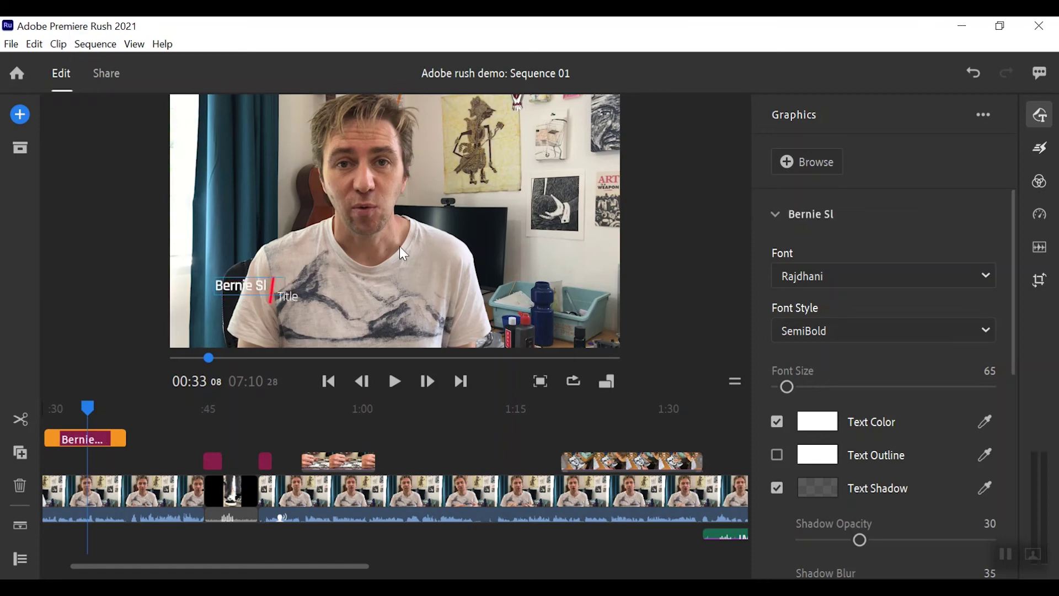
pyautogui.click(324, 306)
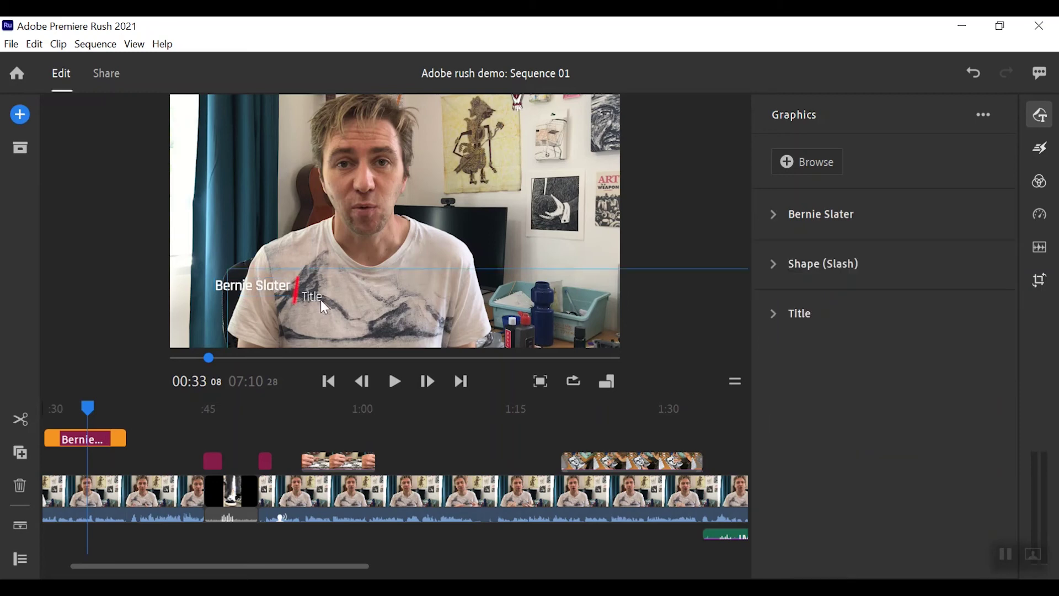
# - Change the subtitle line from 'Title' to 'Art Person'
pyautogui.doubleClick(312, 297)
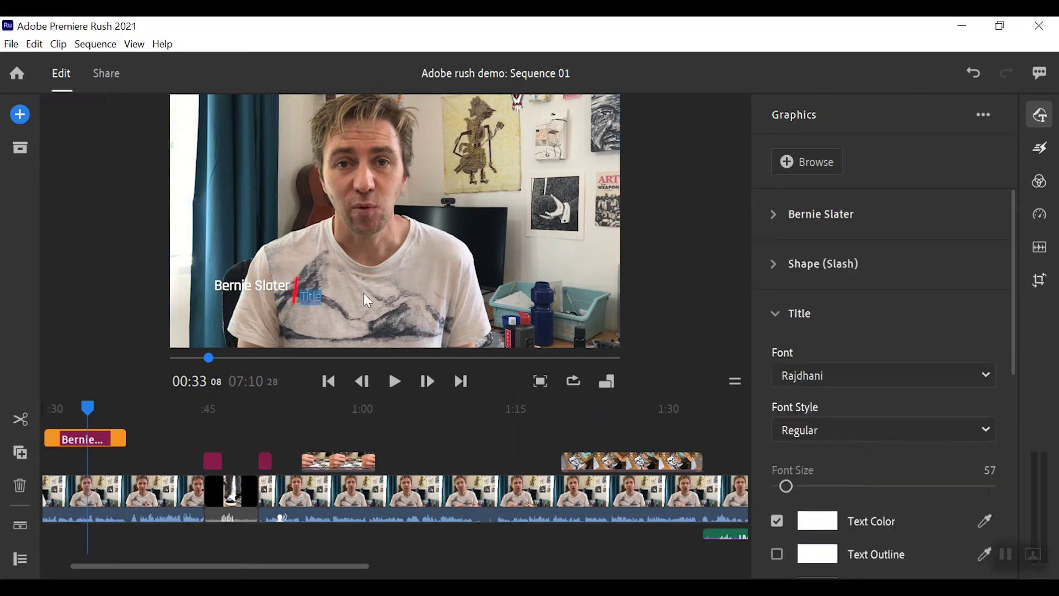
pyautogui.write('Art P')
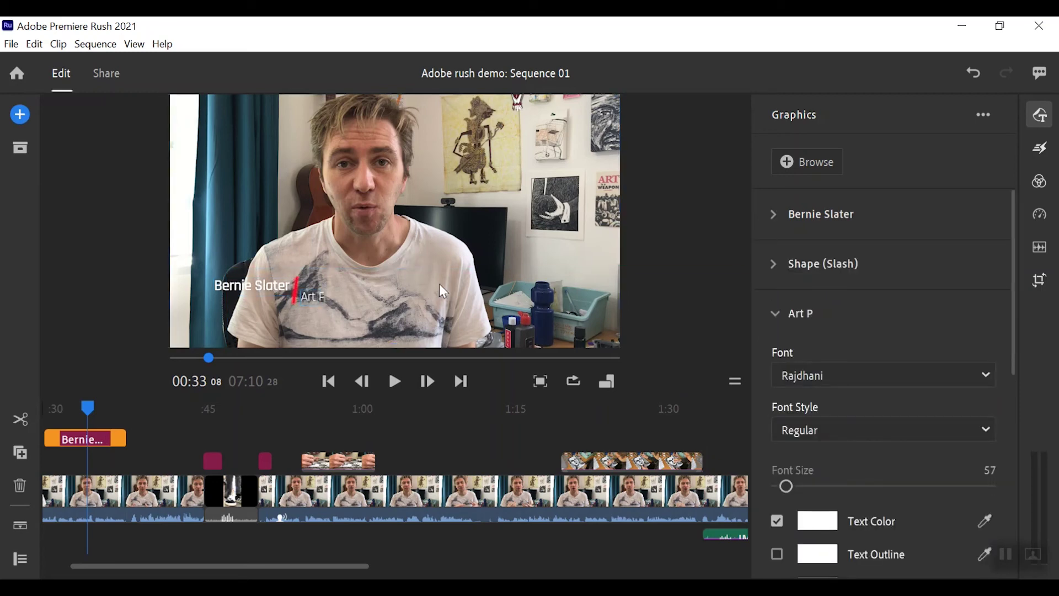
pyautogui.write('erson')
pyautogui.press('BackSpace')
pyautogui.write('n')
# - Preview the lower third, then move the name caption earlier to about 0:06, after the opening title
pyautogui.moveTo(87, 407); pyautogui.dragTo(246, 440)
pyautogui.click(394, 382)
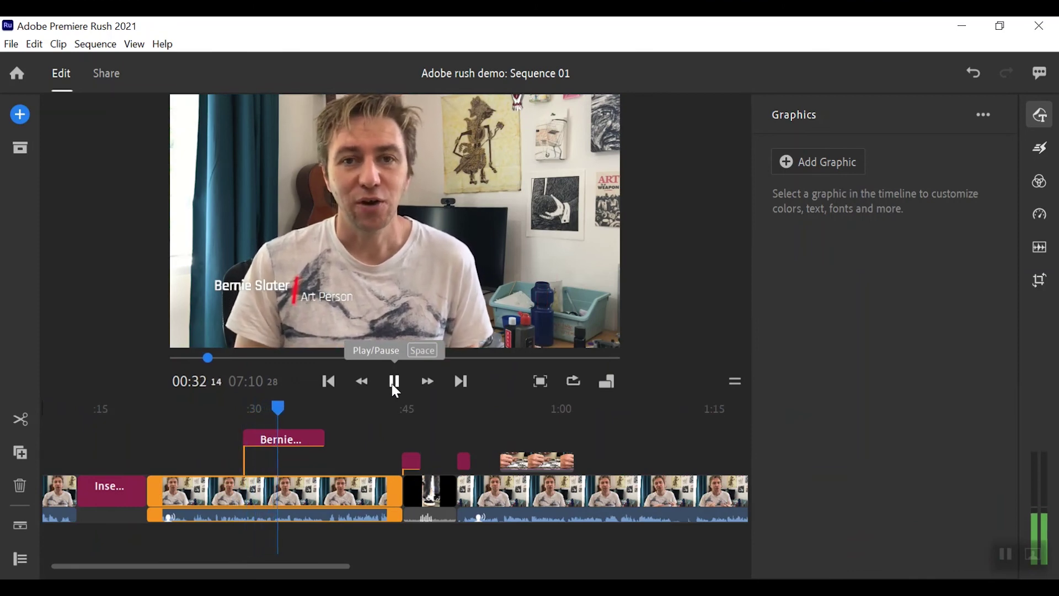
pyautogui.click(393, 386)
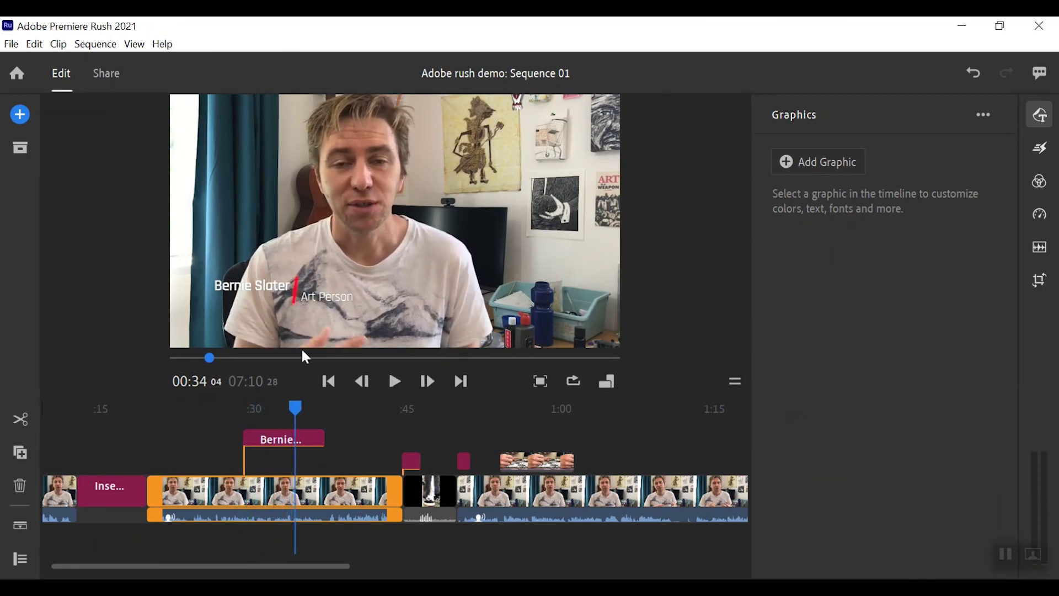
pyautogui.moveTo(269, 440); pyautogui.dragTo(76, 461)
pyautogui.click(74, 488)
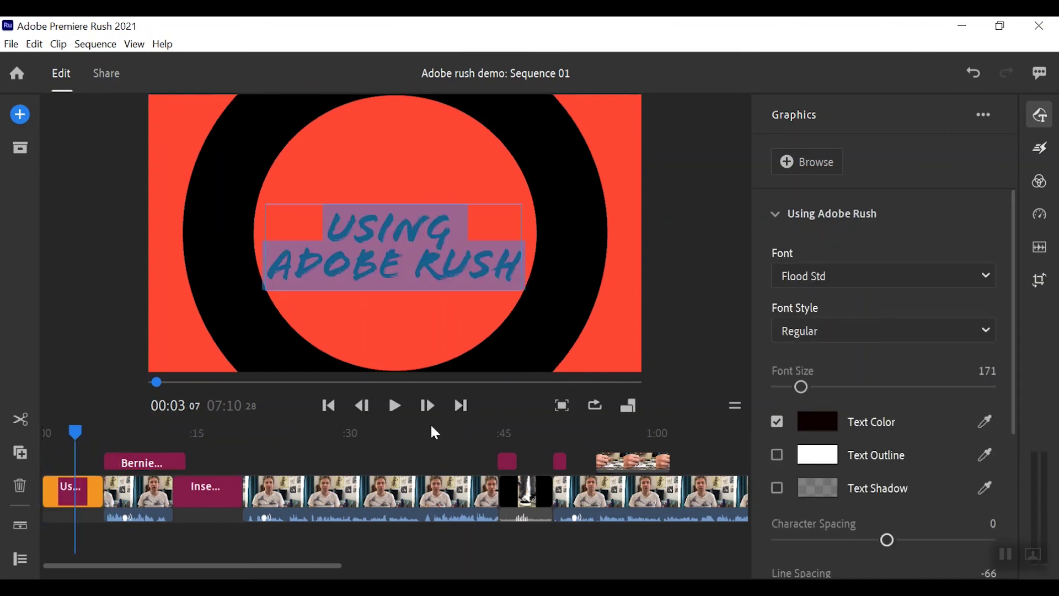
pyautogui.click(395, 406)
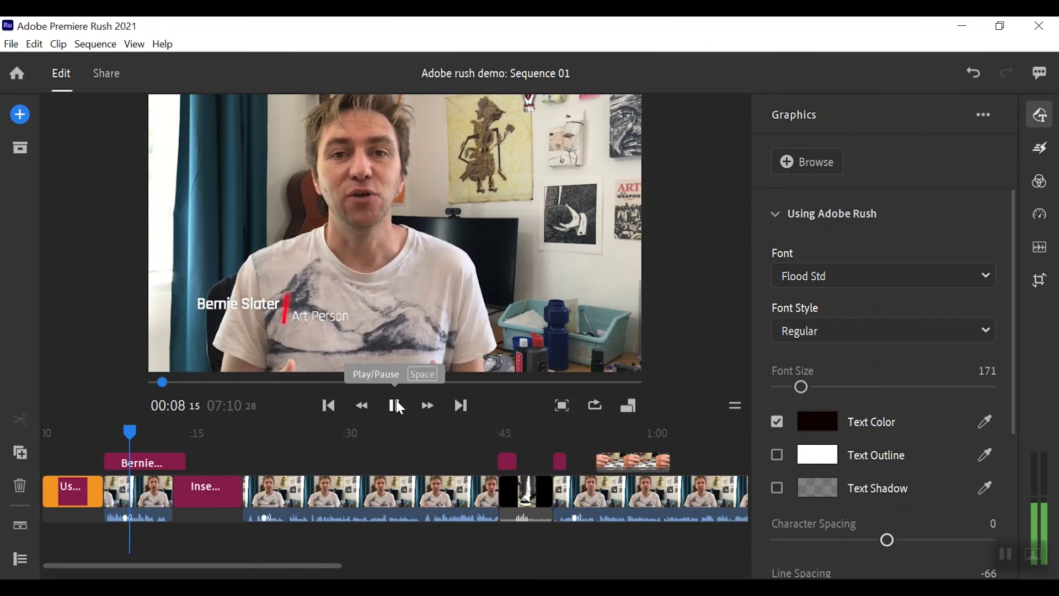
pyautogui.click(397, 401)
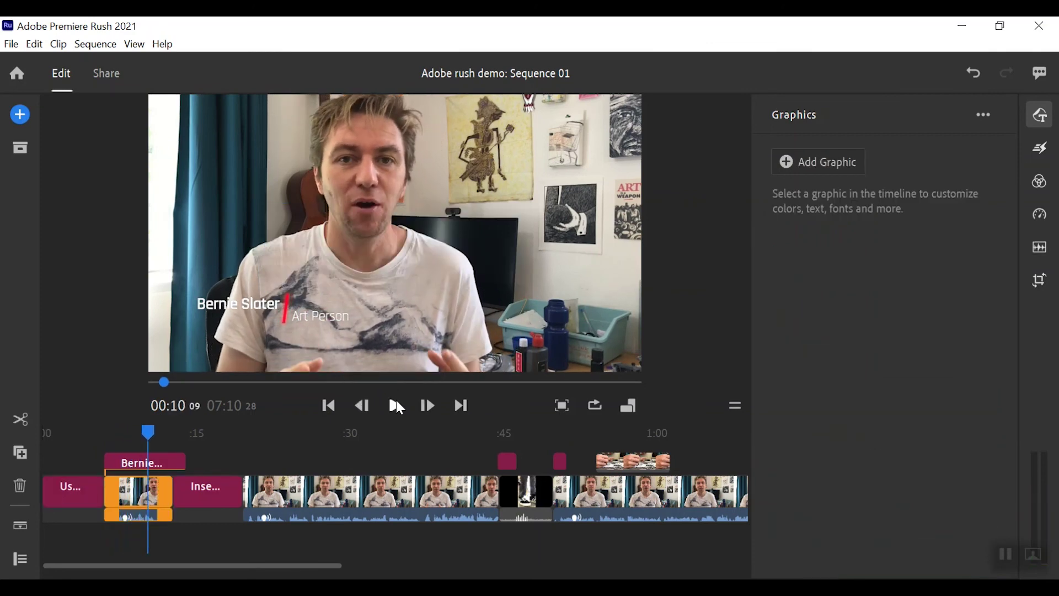